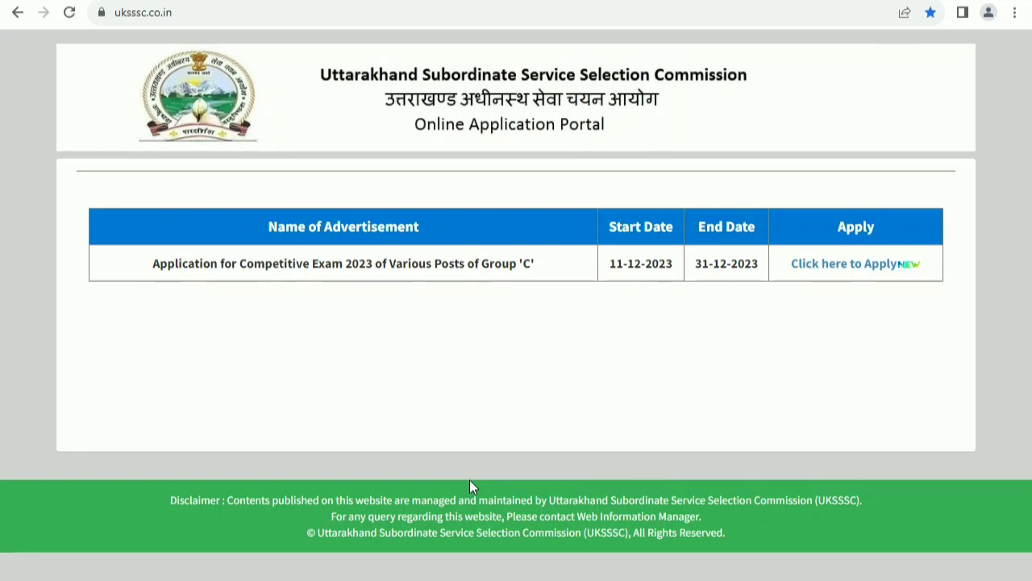
Open the application for the Group 'C' Competitive Exam 2023 and select Male, Unmarried and Indian nationality in the personal details.
{"action": "left_click", "coordinate": [813, 273]}
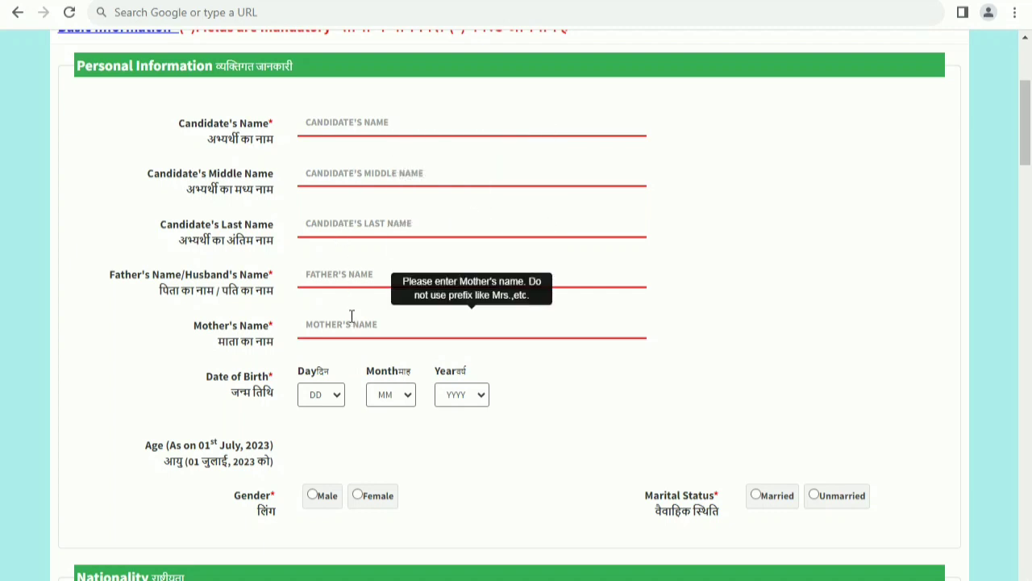
{"action": "left_click", "coordinate": [313, 498]}
{"action": "scroll", "coordinate": [438, 424], "scroll_direction": "down", "scroll_amount": 3}
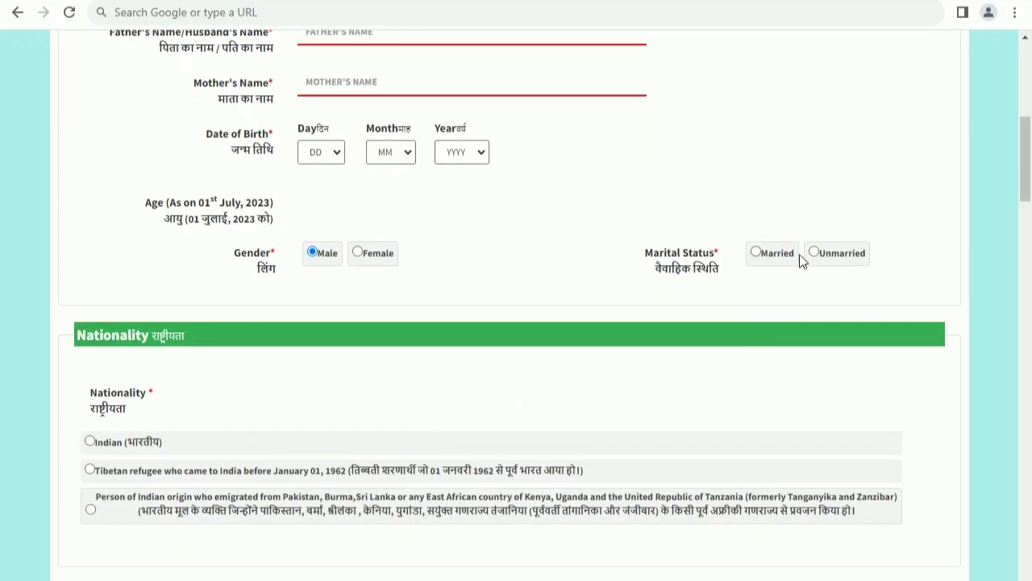
{"action": "left_click", "coordinate": [813, 252]}
{"action": "scroll", "coordinate": [532, 282], "scroll_direction": "down", "scroll_amount": 2}
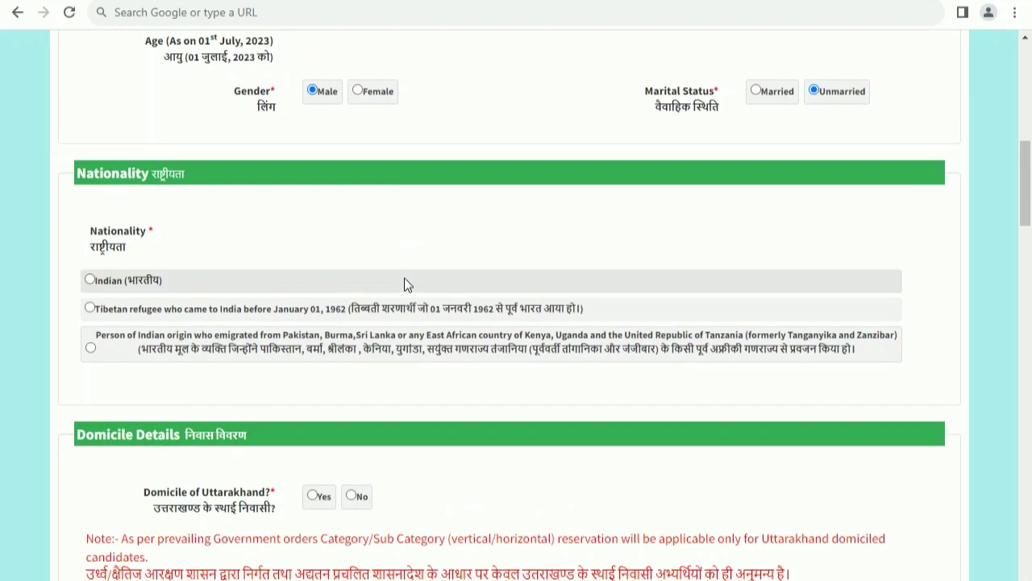
{"action": "left_click", "coordinate": [111, 279]}
{"action": "scroll", "coordinate": [358, 283], "scroll_direction": "down", "scroll_amount": 3}
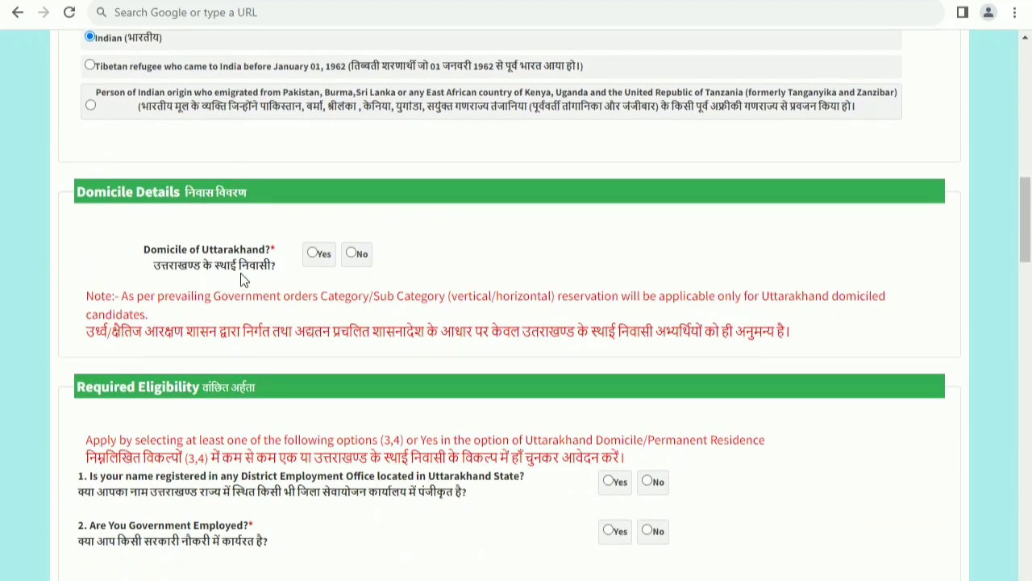
Answer No to the Domicile of Uttarakhand question and review the Required Eligibility conditions.
{"action": "left_click", "coordinate": [352, 253]}
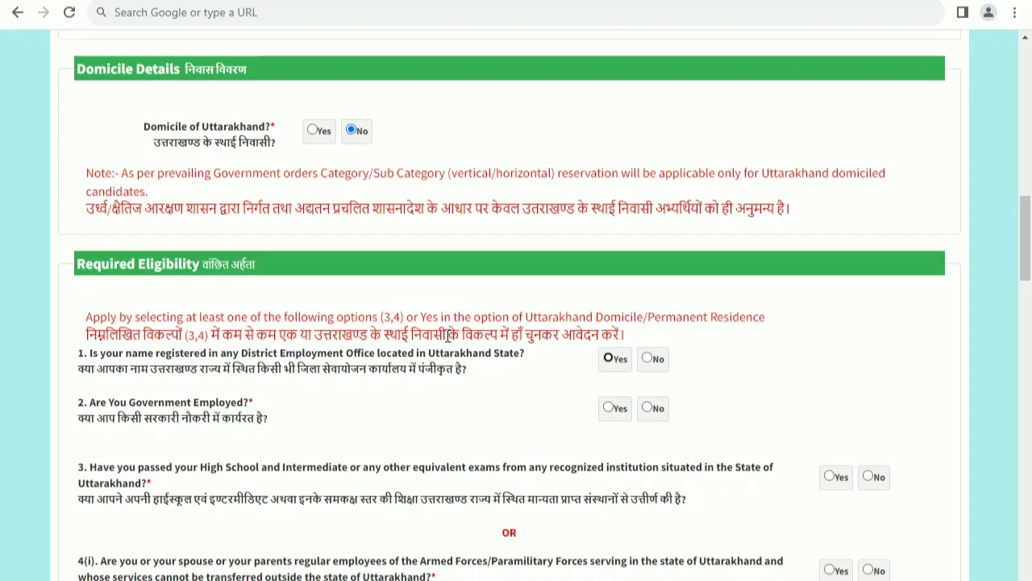
{"action": "scroll", "coordinate": [421, 306], "scroll_direction": "down", "scroll_amount": 3}
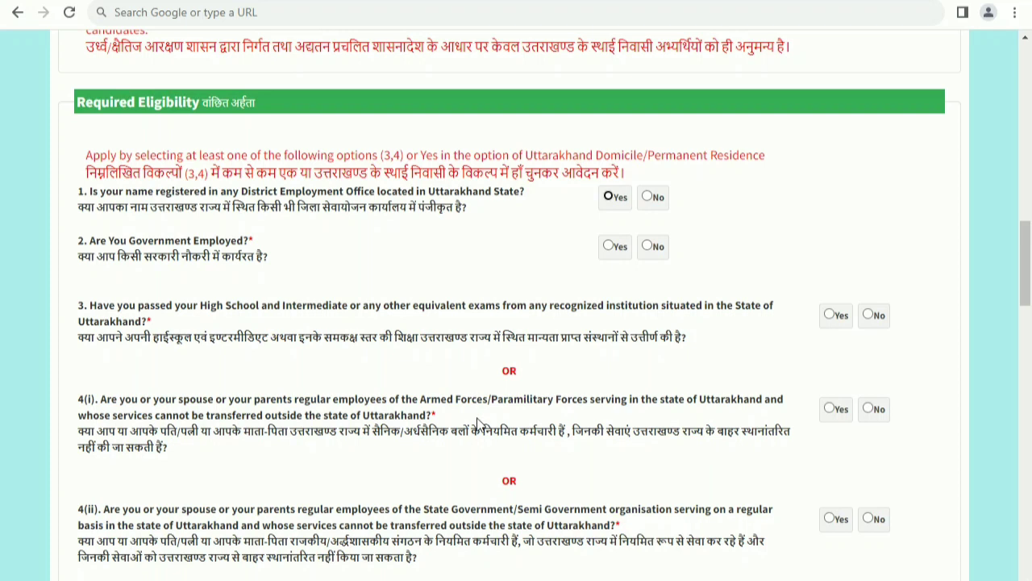
{"action": "scroll", "coordinate": [412, 341], "scroll_direction": "up", "scroll_amount": 2}
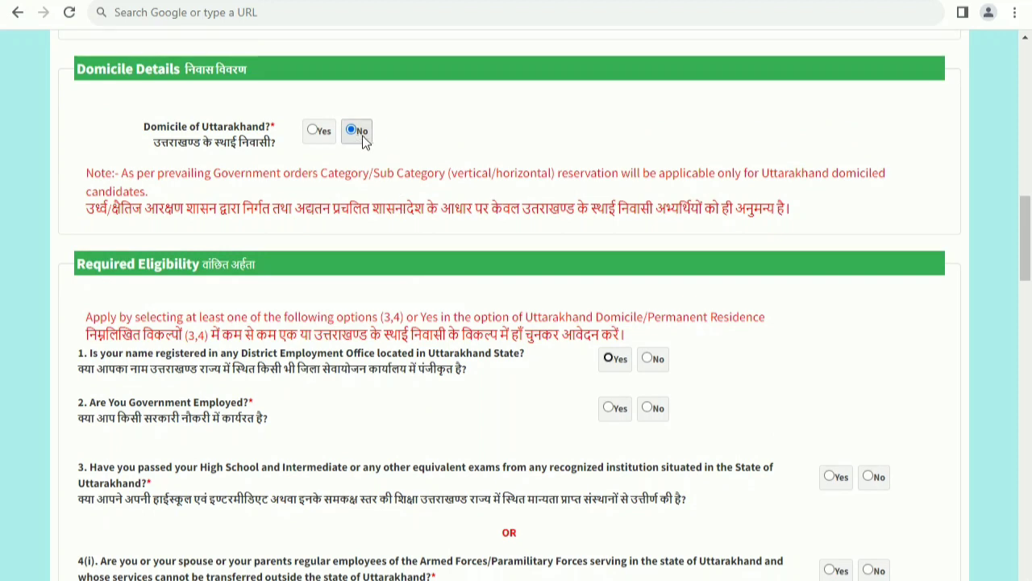
{"action": "scroll", "coordinate": [529, 328], "scroll_direction": "down", "scroll_amount": 2}
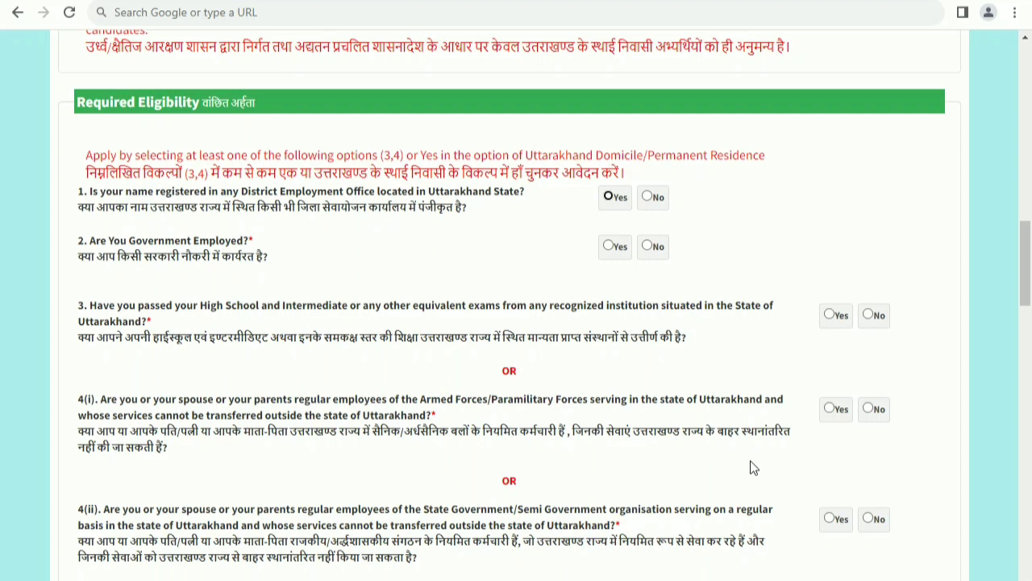
Set the Domicile of Uttarakhand answer to Yes.
{"action": "scroll", "coordinate": [473, 303], "scroll_direction": "up", "scroll_amount": 10}
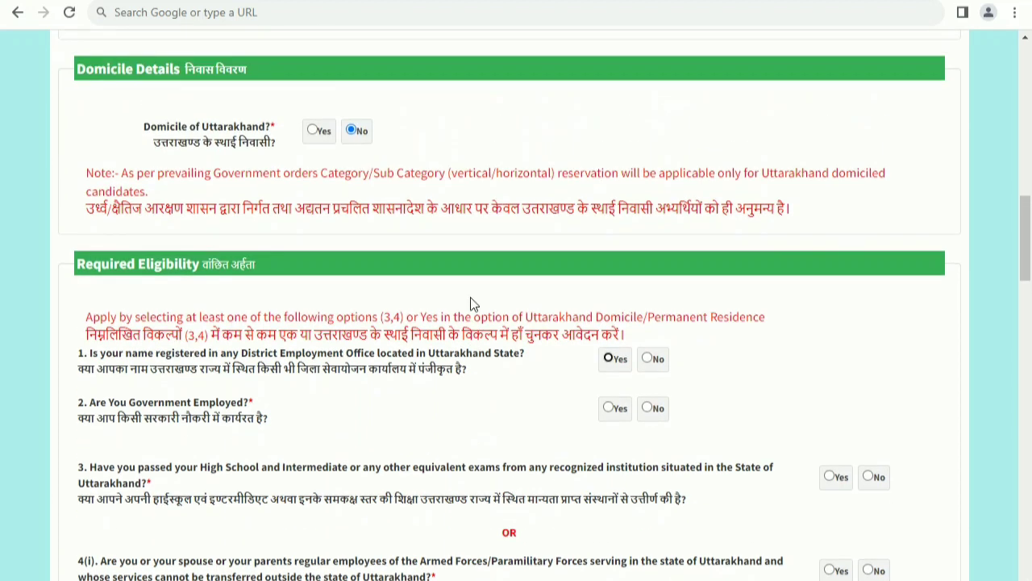
{"action": "scroll", "coordinate": [473, 305], "scroll_direction": "up", "scroll_amount": 5}
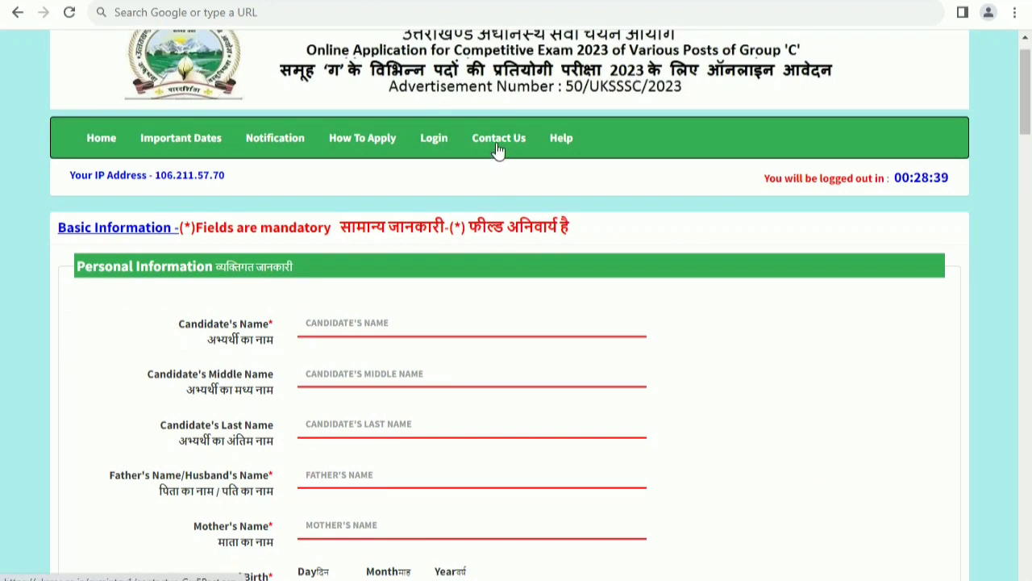
{"action": "scroll", "coordinate": [487, 304], "scroll_direction": "down", "scroll_amount": 1}
{"action": "scroll", "coordinate": [488, 304], "scroll_direction": "down", "scroll_amount": 2}
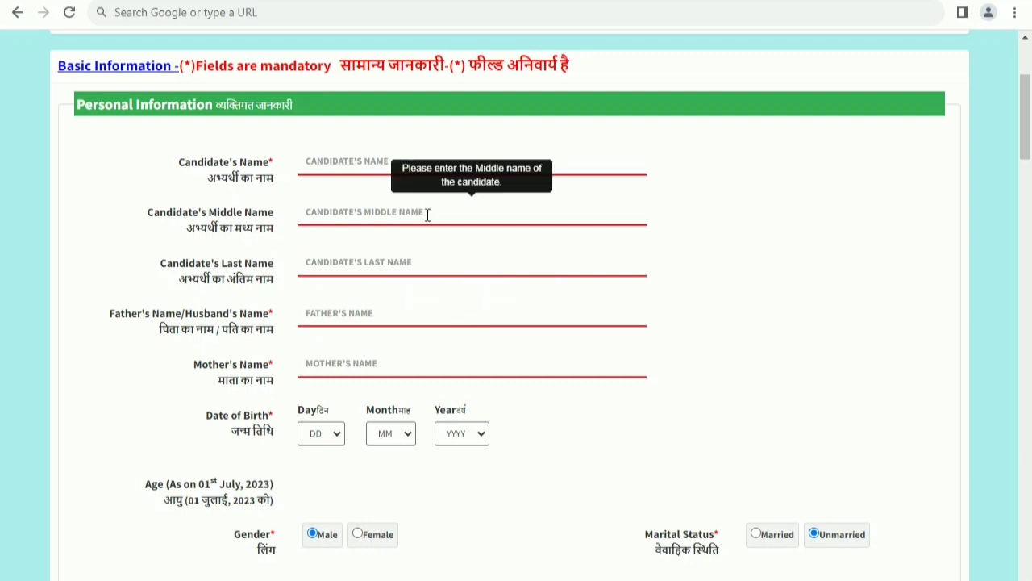
{"action": "scroll", "coordinate": [434, 233], "scroll_direction": "down", "scroll_amount": 4}
{"action": "scroll", "coordinate": [406, 301], "scroll_direction": "down", "scroll_amount": 3}
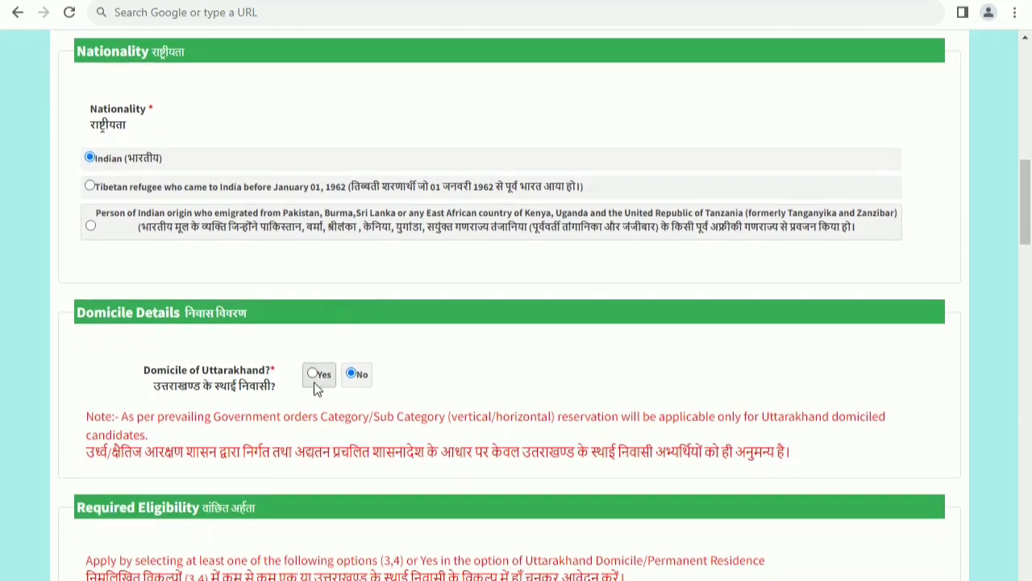
{"action": "left_click", "coordinate": [313, 374]}
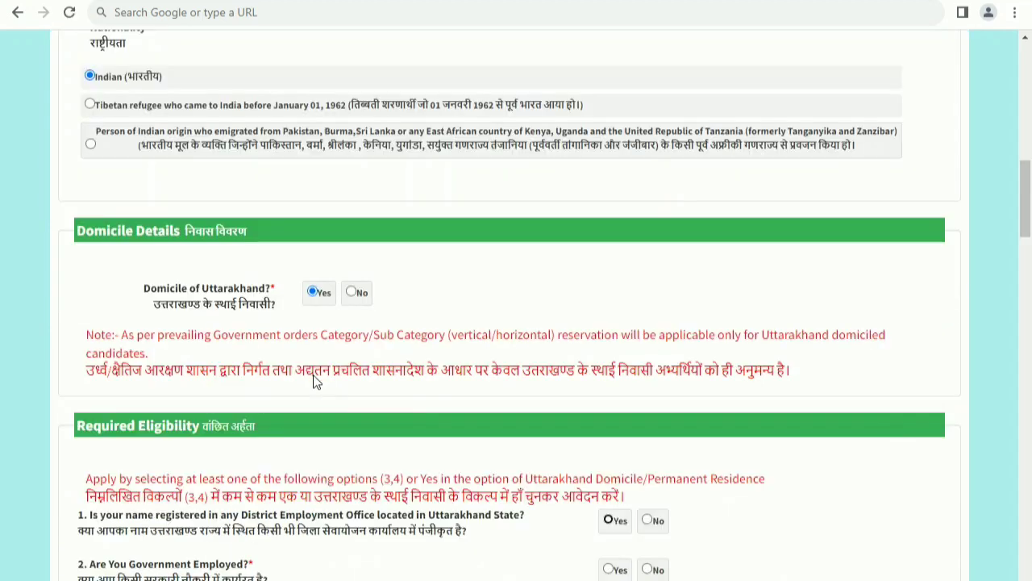
{"action": "scroll", "coordinate": [310, 363], "scroll_direction": "up", "scroll_amount": 10}
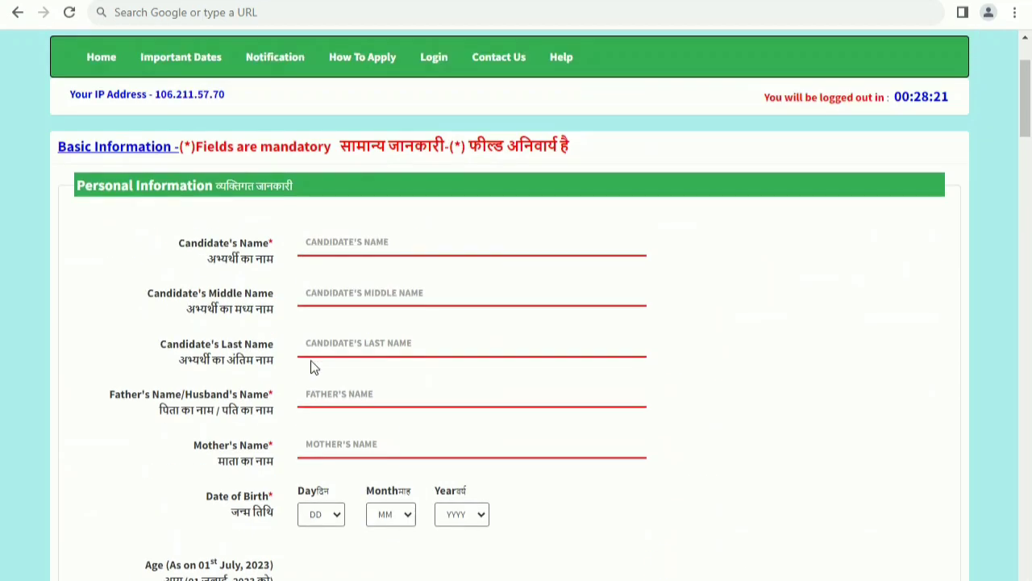
{"action": "left_click", "coordinate": [357, 251]}
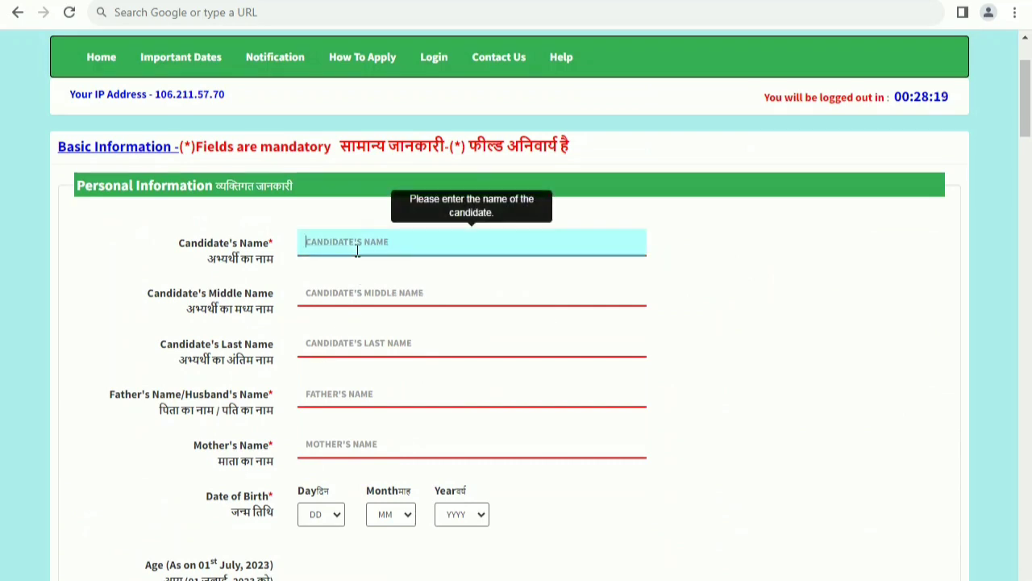
{"action": "scroll", "coordinate": [357, 251], "scroll_direction": "down", "scroll_amount": 1}
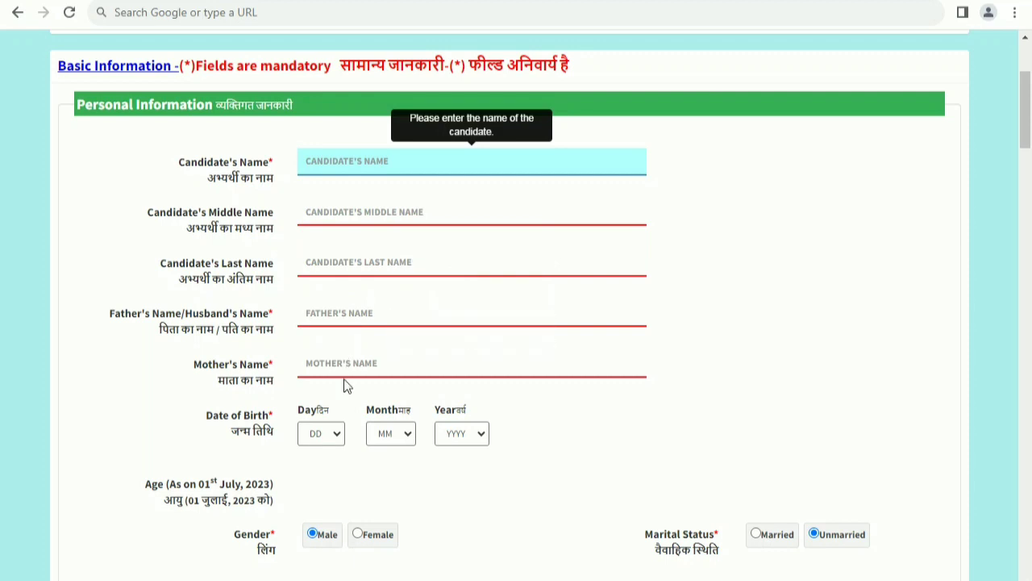
{"action": "scroll", "coordinate": [410, 363], "scroll_direction": "down", "scroll_amount": 3}
{"action": "scroll", "coordinate": [410, 364], "scroll_direction": "down", "scroll_amount": 6}
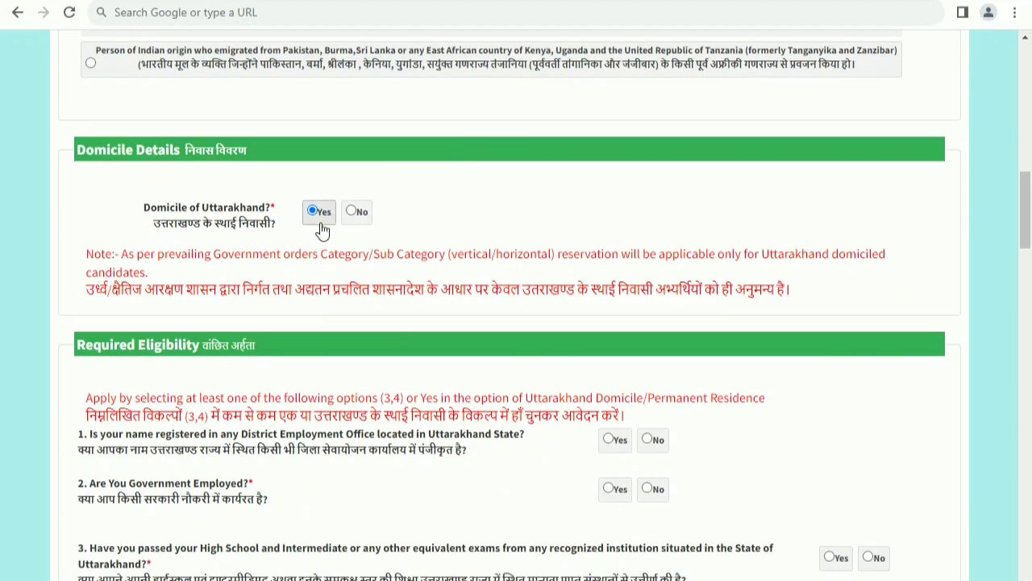
Answer No to all Required Eligibility questions, from employment office registration through question 4(iii).
{"action": "scroll", "coordinate": [338, 242], "scroll_direction": "down", "scroll_amount": 3}
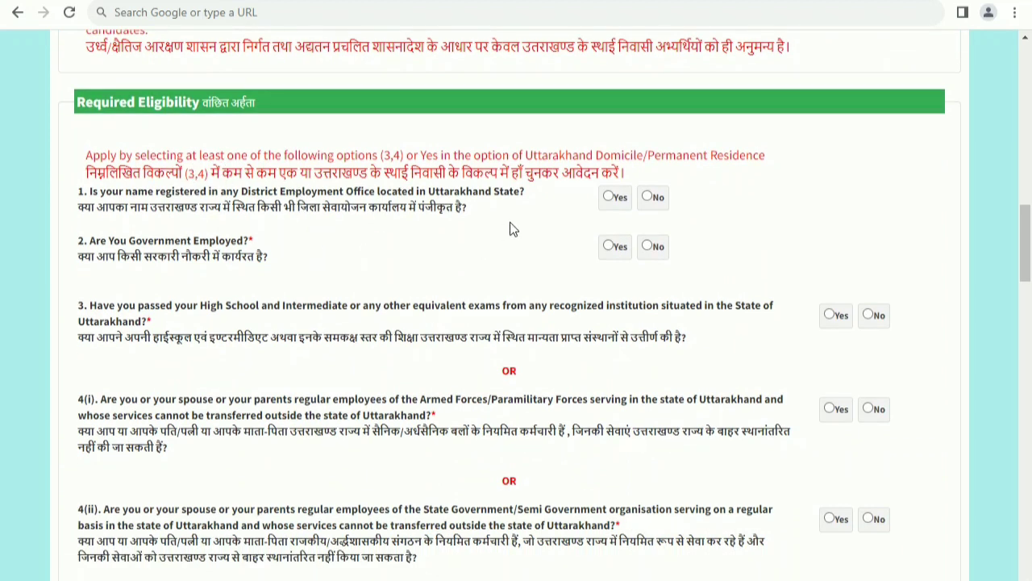
{"action": "left_click", "coordinate": [648, 196]}
{"action": "scroll", "coordinate": [759, 292], "scroll_direction": "down", "scroll_amount": 2}
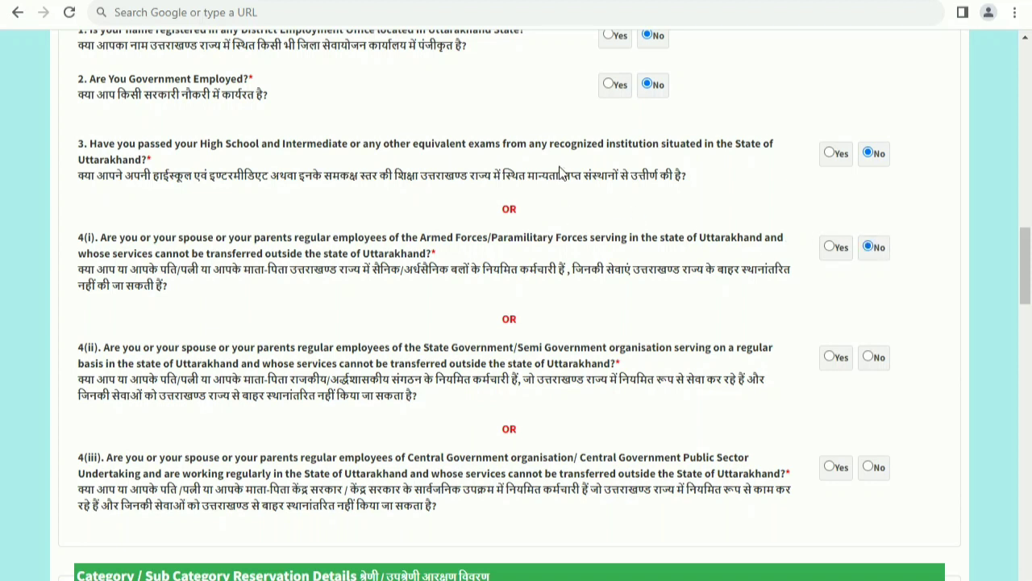
{"action": "scroll", "coordinate": [792, 266], "scroll_direction": "down", "scroll_amount": 2}
{"action": "left_click", "coordinate": [868, 197]}
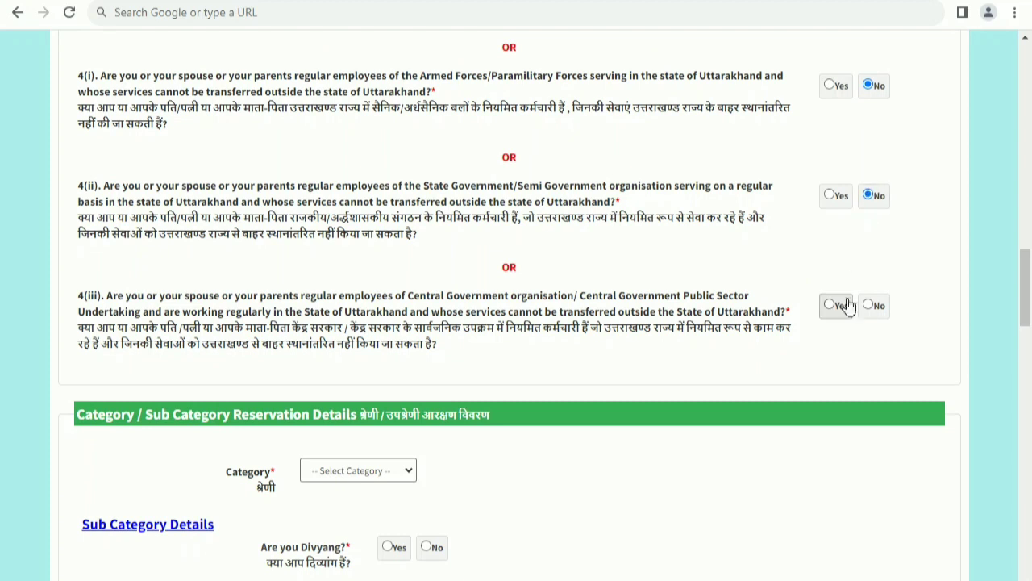
{"action": "left_click", "coordinate": [868, 305]}
{"action": "scroll", "coordinate": [475, 254], "scroll_direction": "down", "scroll_amount": 2}
{"action": "scroll", "coordinate": [474, 252], "scroll_direction": "up", "scroll_amount": 3}
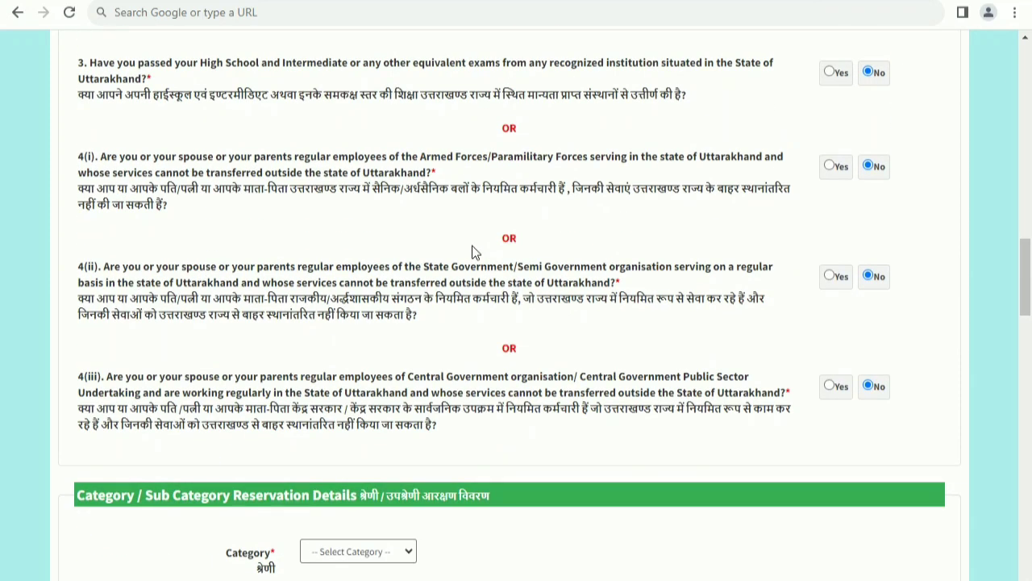
Select OBC as the reservation category and TEHSILDAR as the certification issuing authority.
{"action": "scroll", "coordinate": [472, 250], "scroll_direction": "down", "scroll_amount": 4}
{"action": "left_click", "coordinate": [385, 228]}
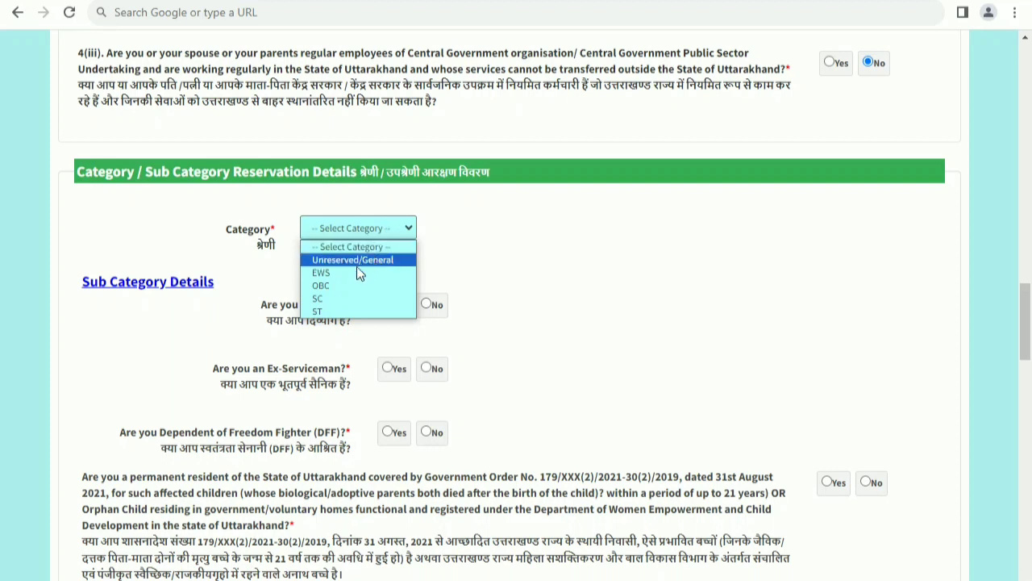
{"action": "left_click", "coordinate": [342, 286]}
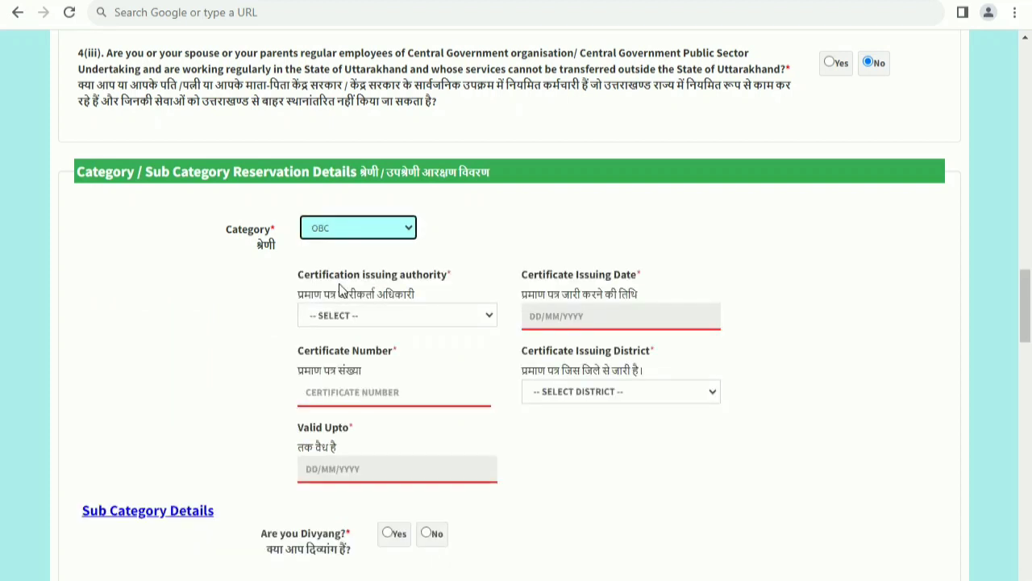
{"action": "left_click", "coordinate": [432, 316]}
{"action": "left_click", "coordinate": [431, 316]}
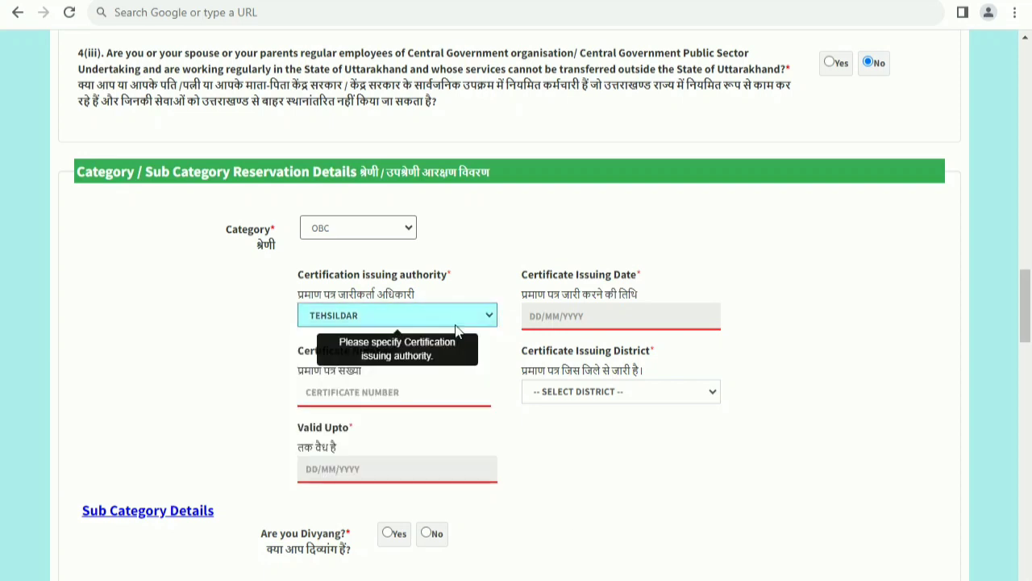
Set the OBC certificate's issuing district to CHAMOLI, leaving the issuing date and certificate number blank.
{"action": "left_click", "coordinate": [580, 317]}
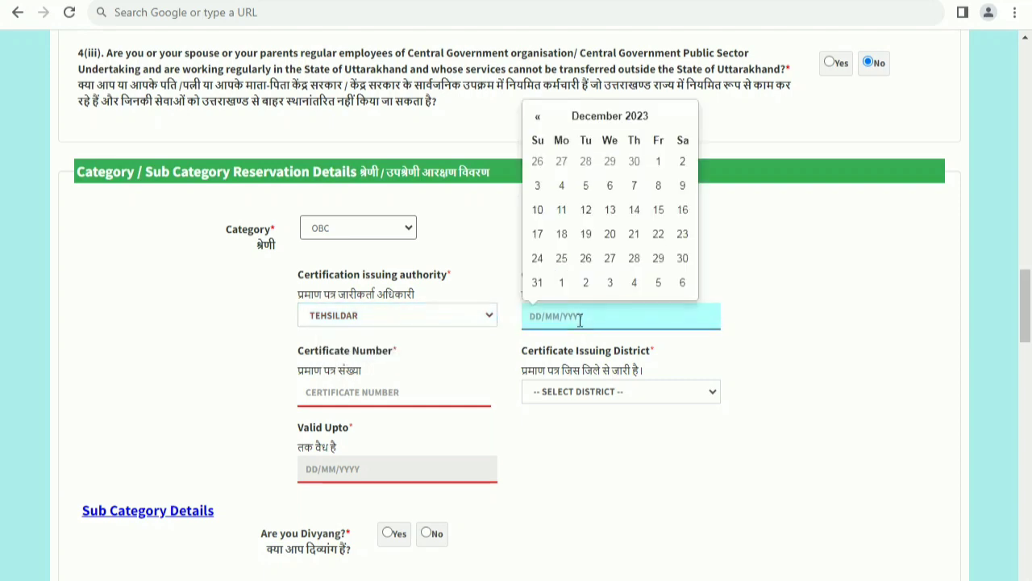
{"action": "left_click", "coordinate": [402, 393]}
{"action": "left_click", "coordinate": [571, 394]}
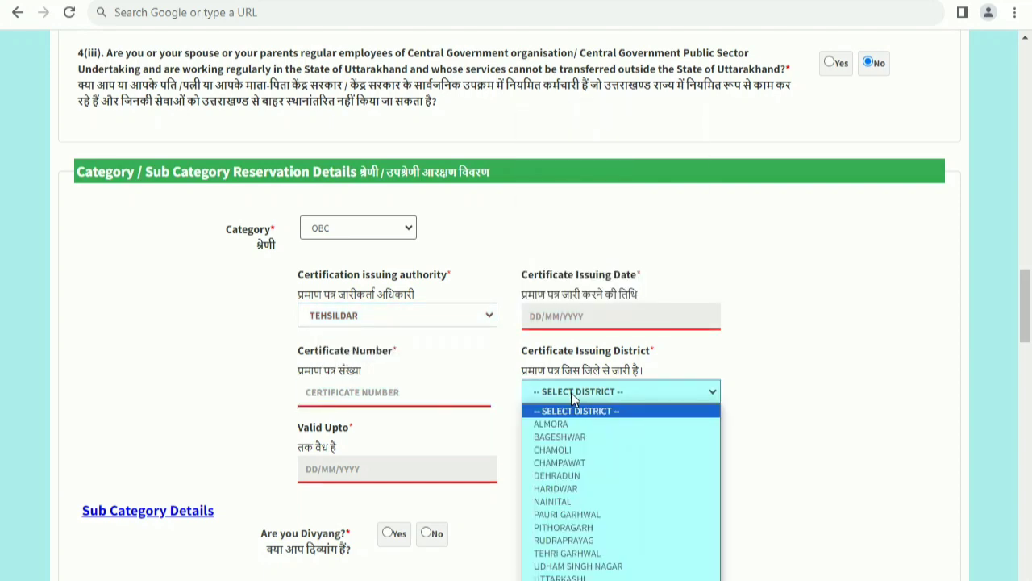
{"action": "left_click", "coordinate": [564, 450]}
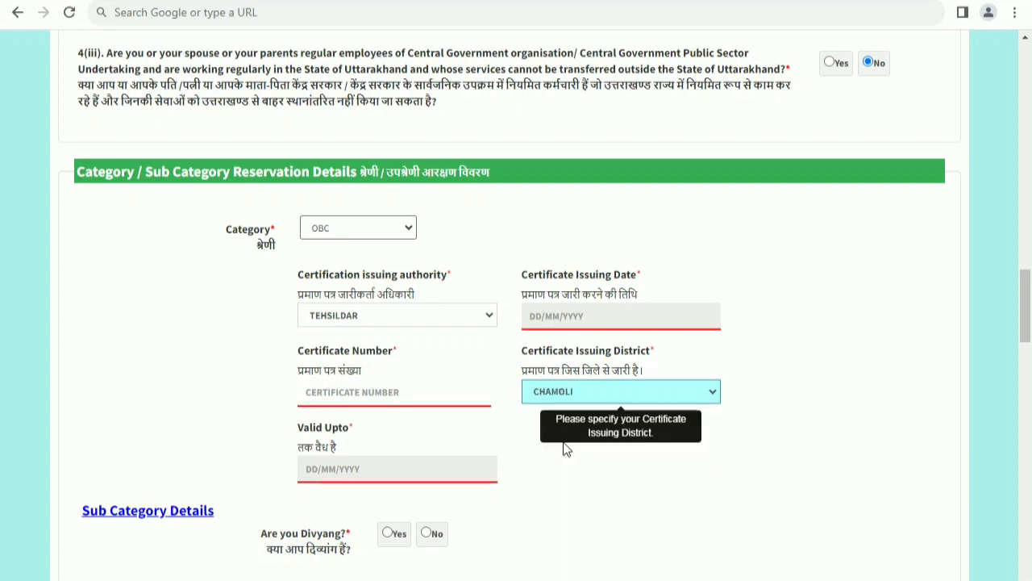
{"action": "left_click", "coordinate": [397, 467]}
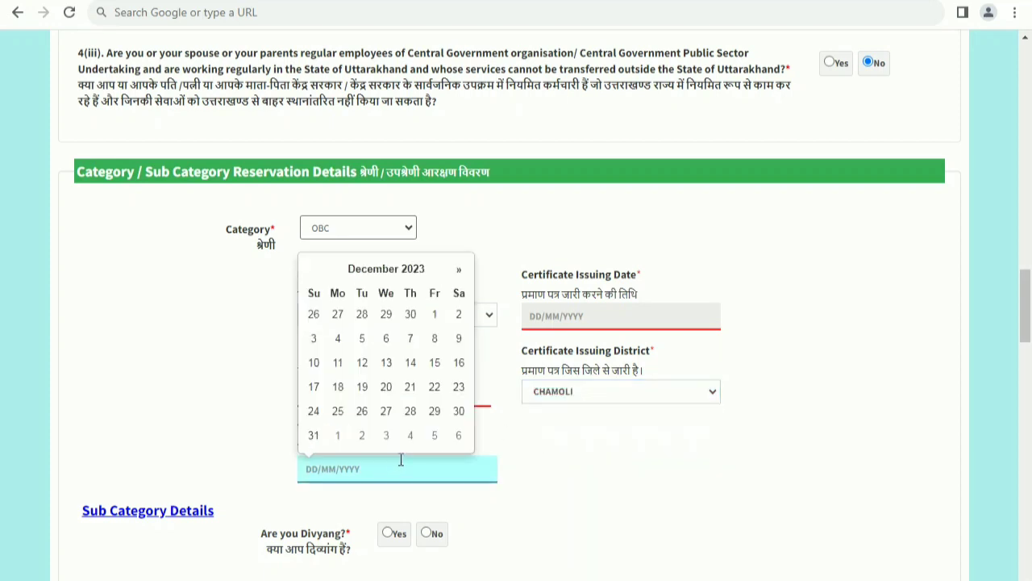
{"action": "scroll", "coordinate": [470, 418], "scroll_direction": "down", "scroll_amount": 2}
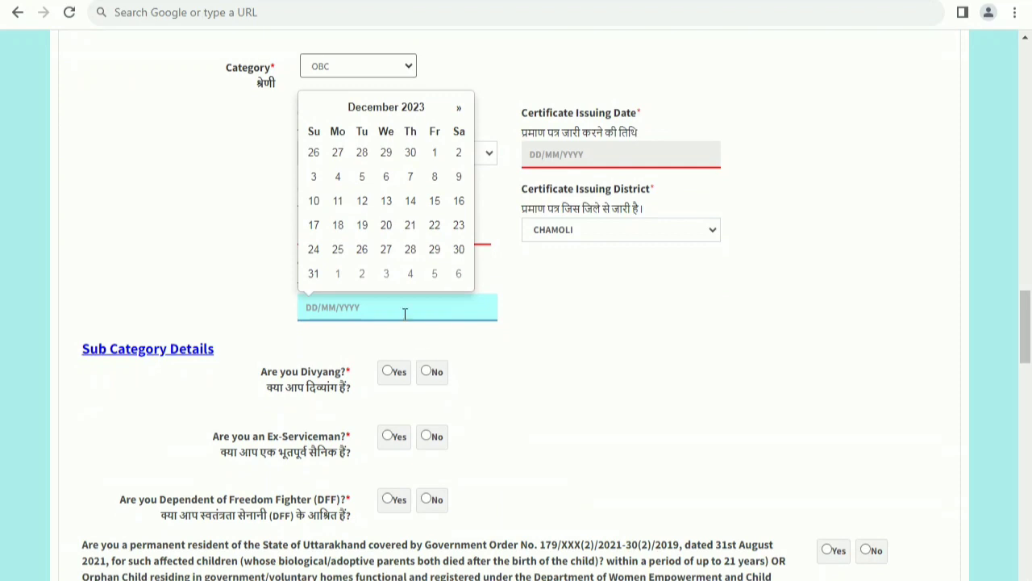
{"action": "left_click", "coordinate": [509, 384]}
Answer No to the Divyang, Ex-Serviceman and Dependent of Freedom Fighter questions in the sub category details.
{"action": "scroll", "coordinate": [363, 313], "scroll_direction": "down", "scroll_amount": 1}
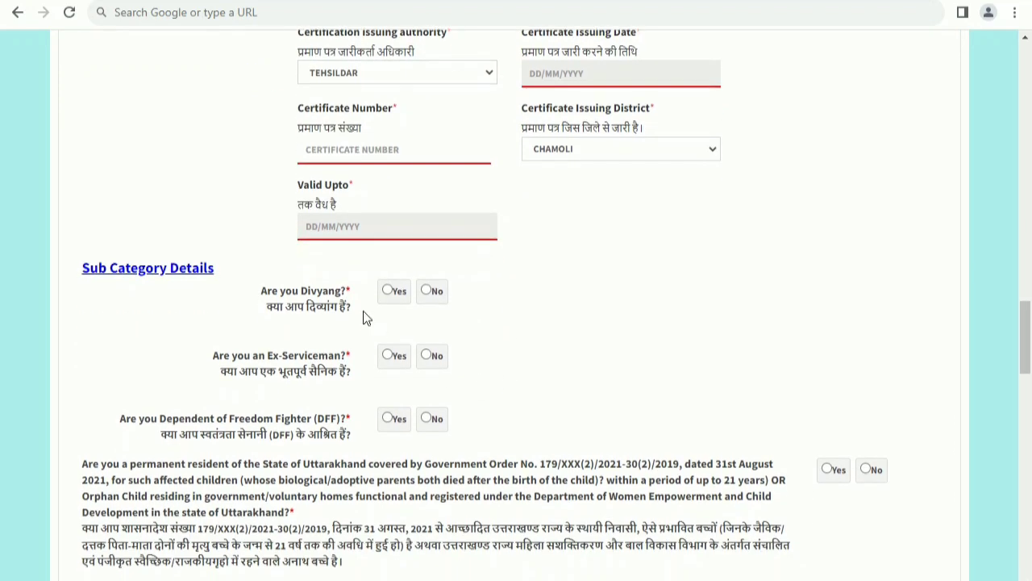
{"action": "left_click", "coordinate": [428, 290]}
{"action": "scroll", "coordinate": [419, 331], "scroll_direction": "down", "scroll_amount": 1}
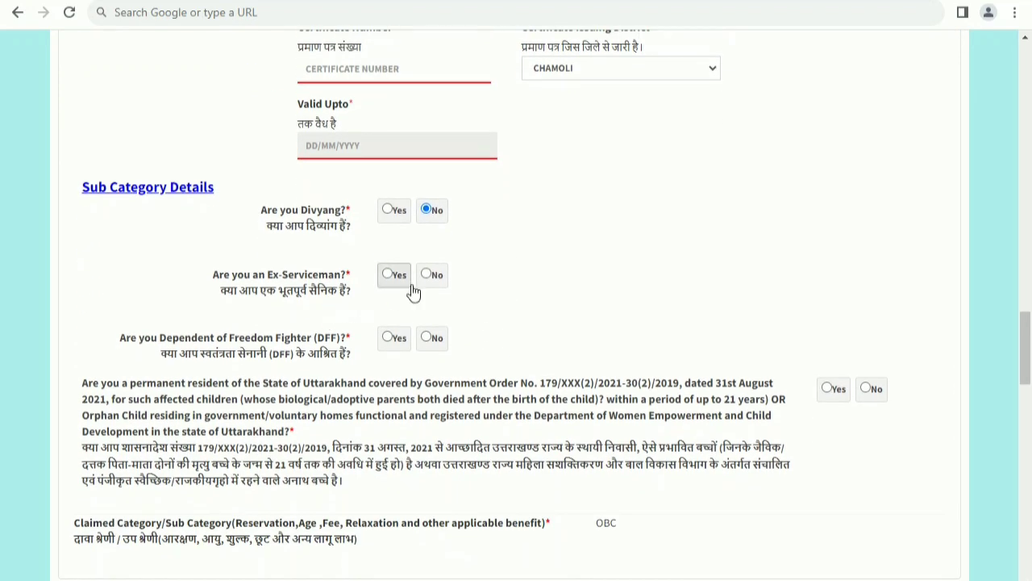
{"action": "left_click", "coordinate": [428, 276]}
{"action": "left_click", "coordinate": [426, 337]}
{"action": "scroll", "coordinate": [426, 338], "scroll_direction": "down", "scroll_amount": 2}
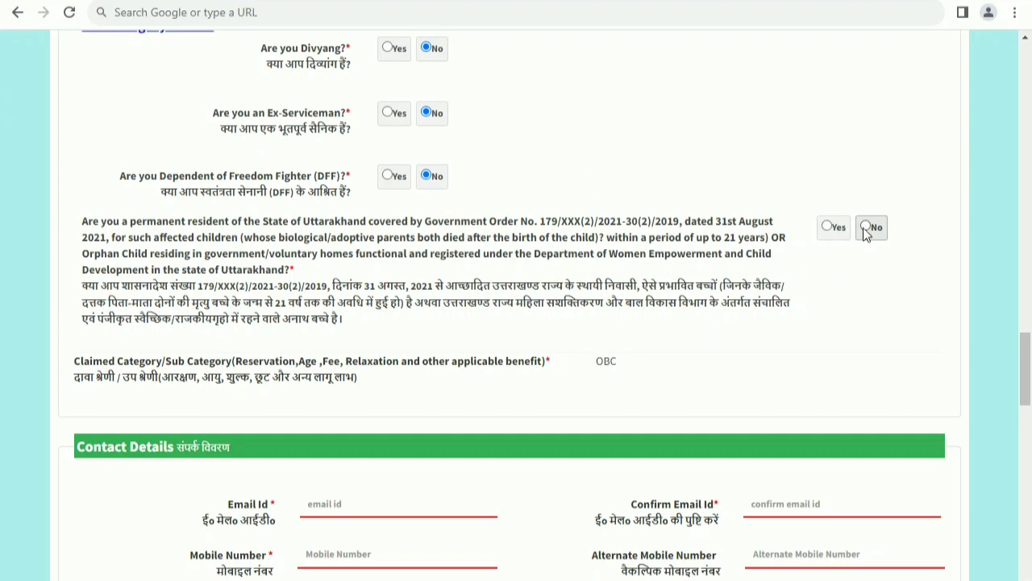
{"action": "scroll", "coordinate": [842, 253], "scroll_direction": "down", "scroll_amount": 3}
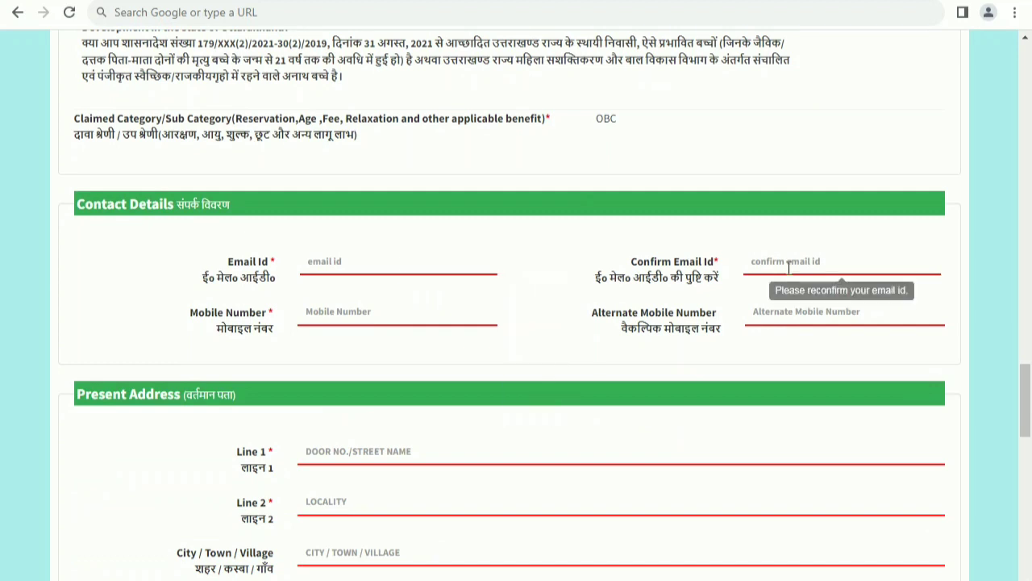
{"action": "scroll", "coordinate": [634, 299], "scroll_direction": "down", "scroll_amount": 2}
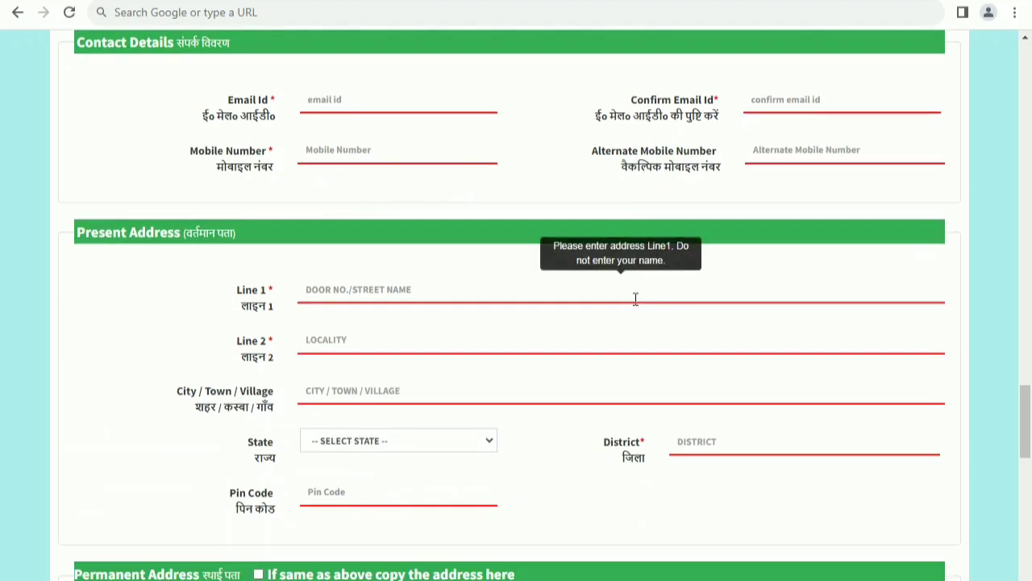
{"action": "scroll", "coordinate": [362, 311], "scroll_direction": "down", "scroll_amount": 2}
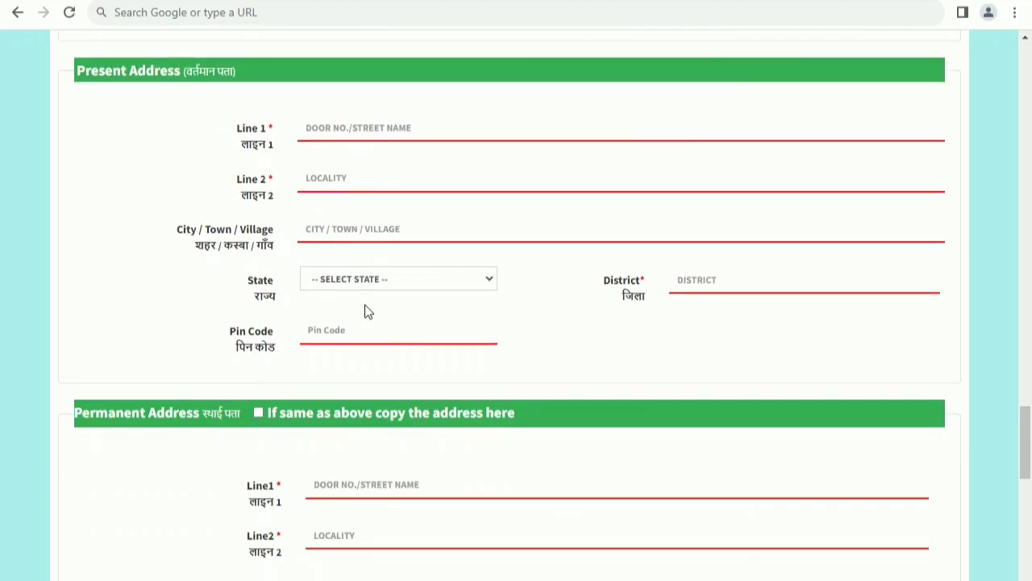
Look over the present and permanent address, place of filling form and login details sections.
{"action": "scroll", "coordinate": [403, 300], "scroll_direction": "down", "scroll_amount": 6}
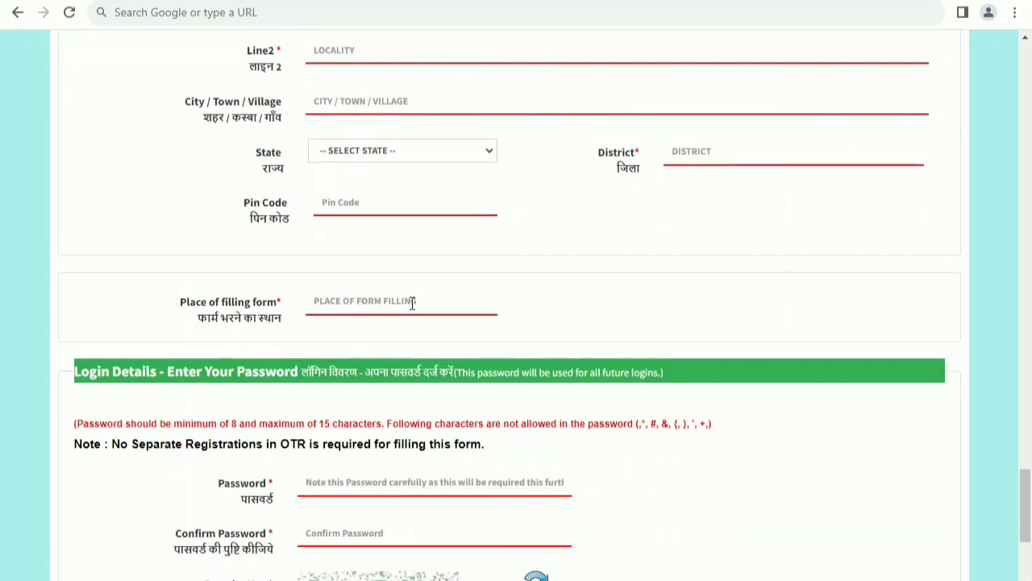
{"action": "left_click", "coordinate": [412, 302]}
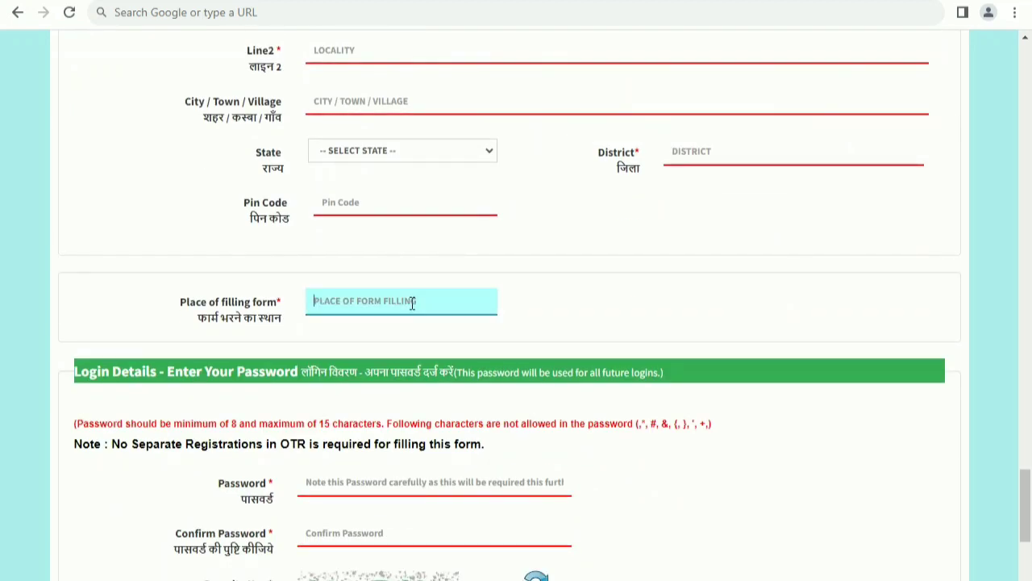
{"action": "scroll", "coordinate": [412, 303], "scroll_direction": "down", "scroll_amount": 1}
{"action": "scroll", "coordinate": [413, 305], "scroll_direction": "down", "scroll_amount": 2}
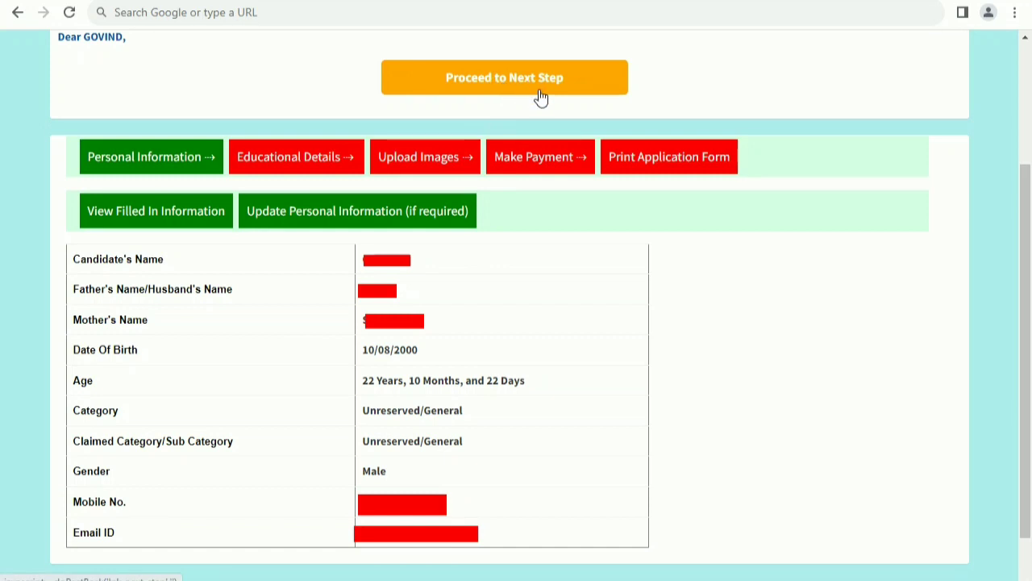
Select the Excise Constable post and choose High School(10th) as the educational qualification.
{"action": "left_click", "coordinate": [314, 172]}
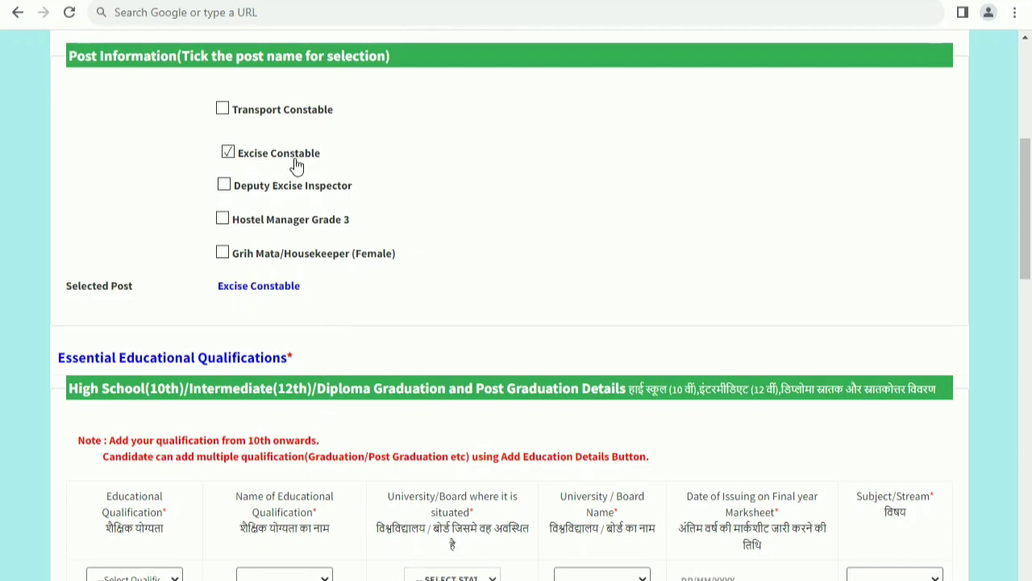
{"action": "scroll", "coordinate": [306, 231], "scroll_direction": "down", "scroll_amount": 2}
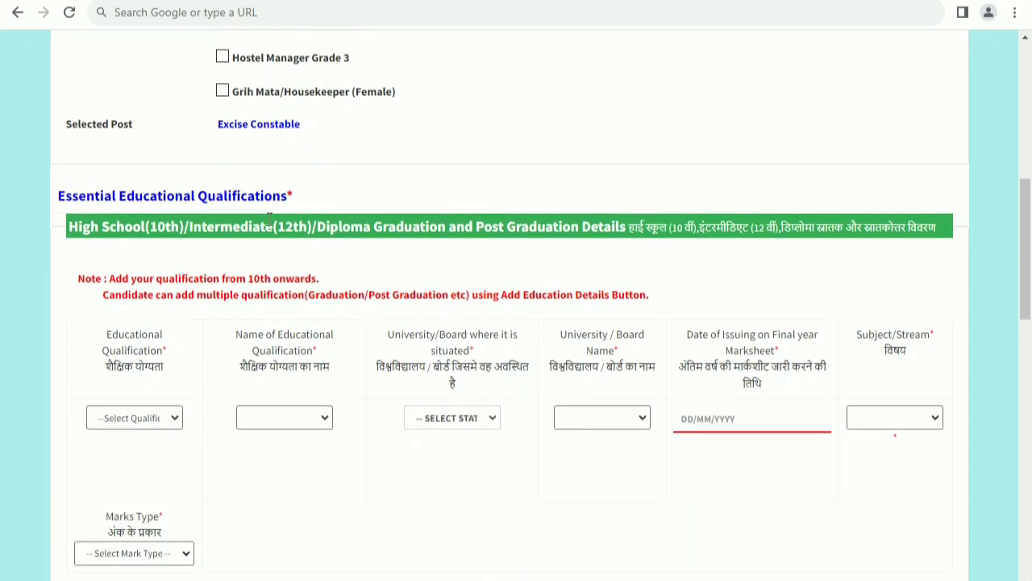
{"action": "scroll", "coordinate": [268, 225], "scroll_direction": "down", "scroll_amount": 2}
{"action": "left_click", "coordinate": [152, 259]}
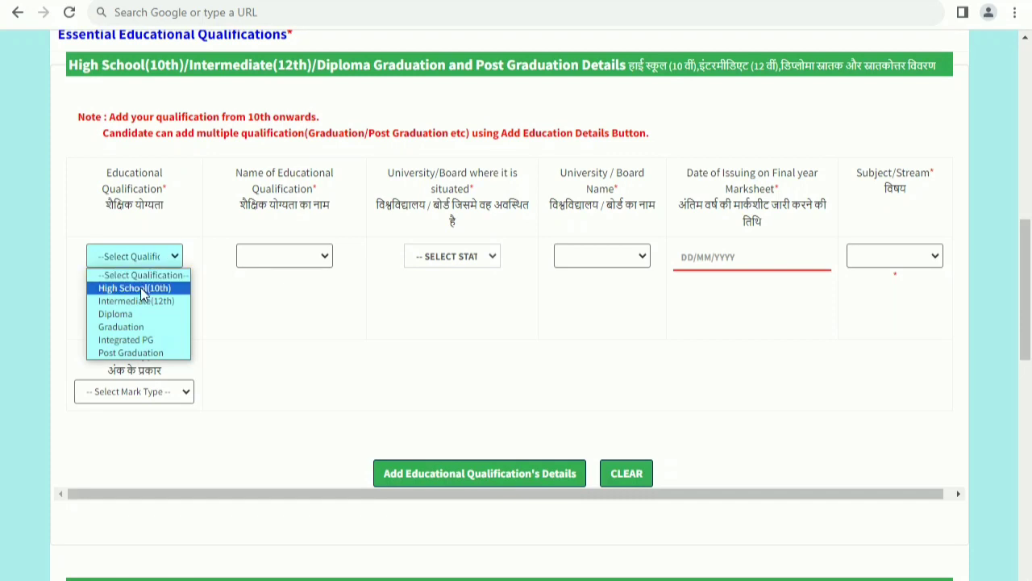
{"action": "left_click", "coordinate": [142, 289]}
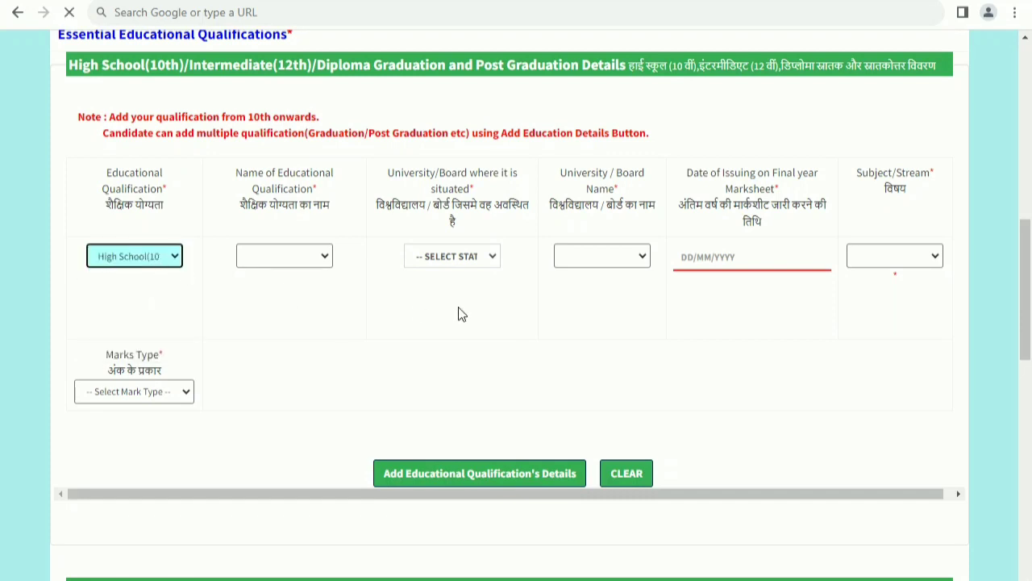
{"action": "left_click", "coordinate": [134, 259]}
{"action": "left_click", "coordinate": [260, 375]}
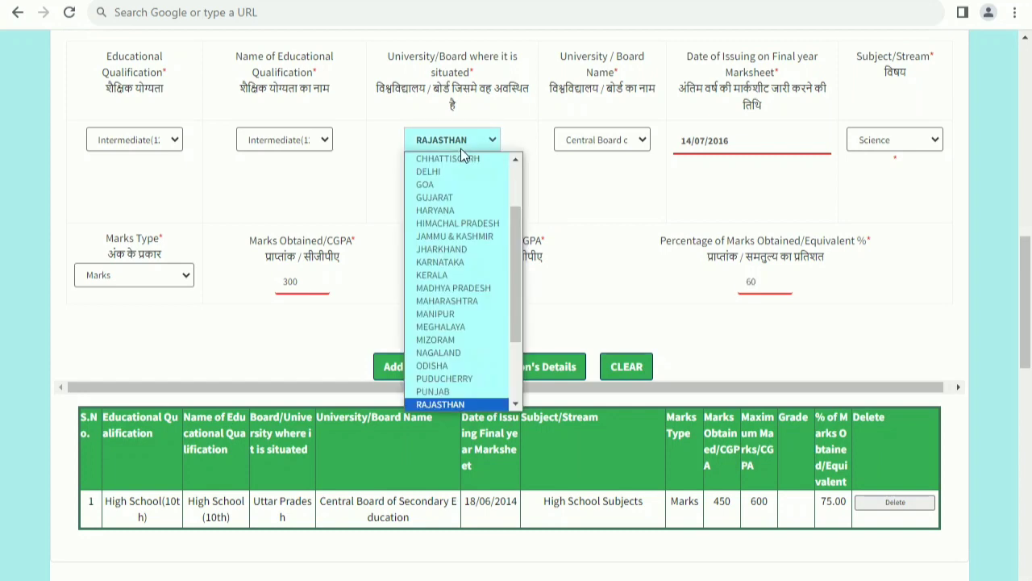
Check the Intermediate(12th) entry's board state, university/board name and subject/stream choices.
{"action": "left_click", "coordinate": [472, 142]}
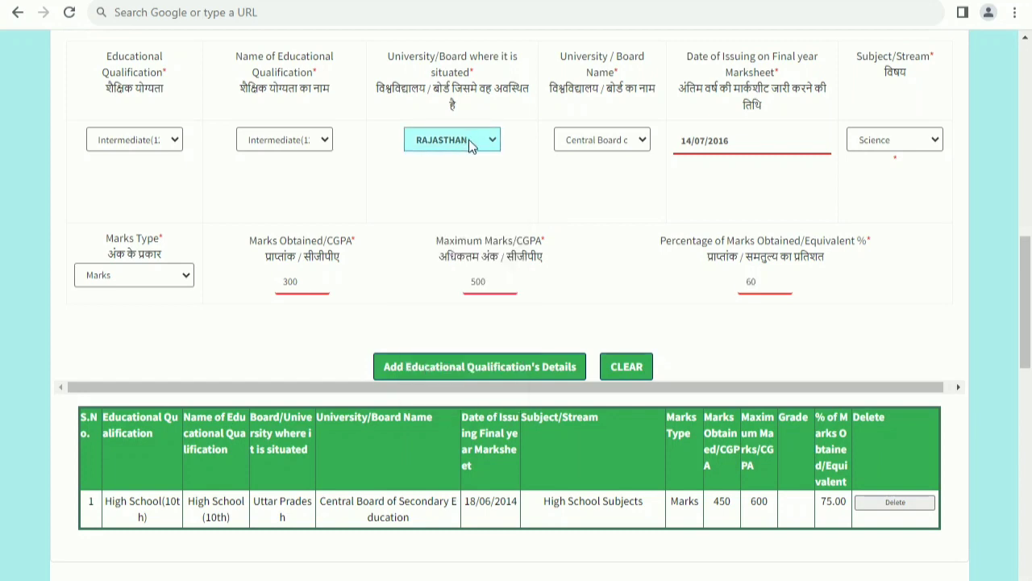
{"action": "left_click", "coordinate": [609, 149]}
{"action": "left_click", "coordinate": [635, 148]}
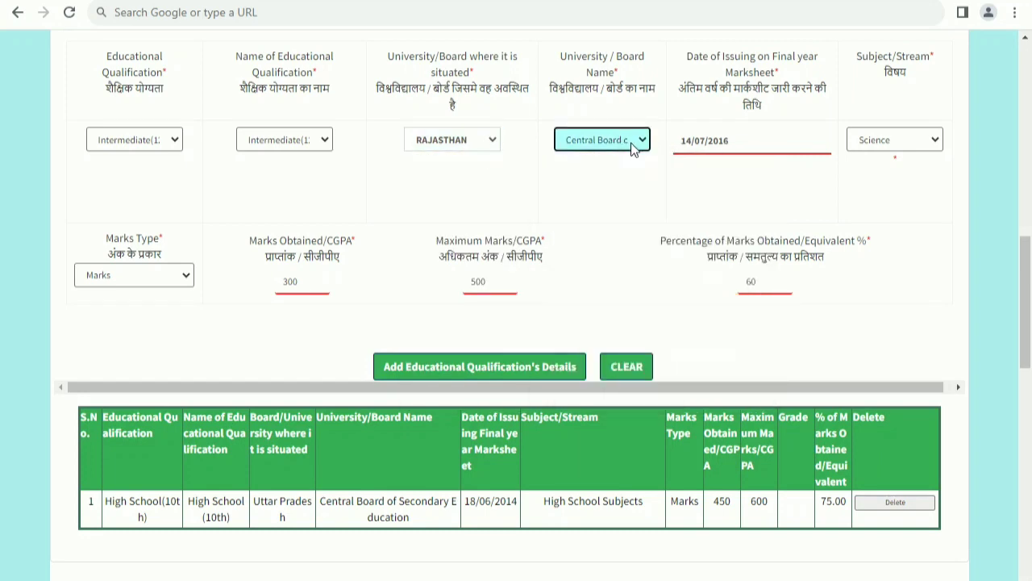
{"action": "left_click", "coordinate": [926, 141]}
{"action": "left_click", "coordinate": [926, 142]}
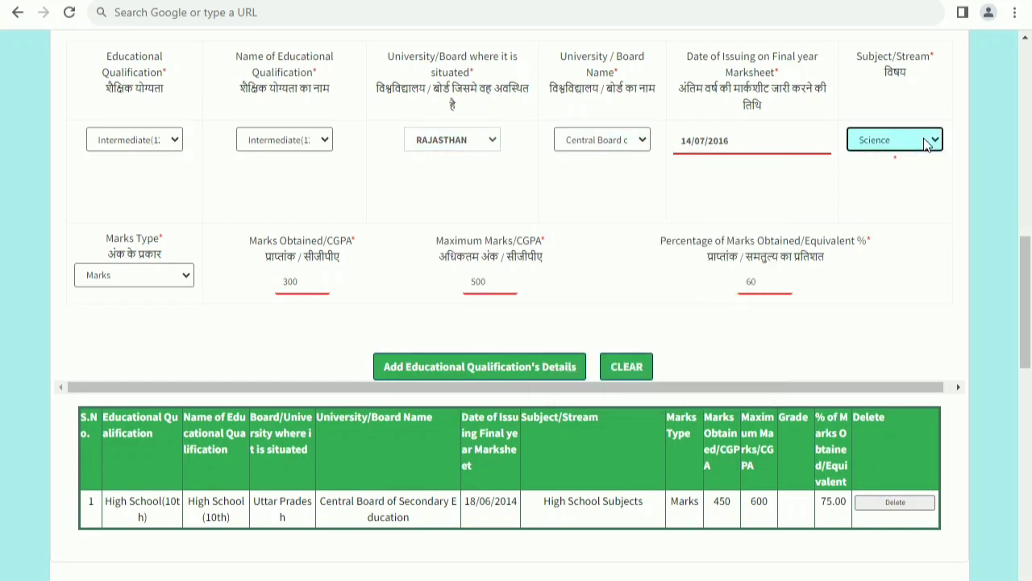
{"action": "left_click", "coordinate": [926, 141]}
{"action": "left_click", "coordinate": [926, 141]}
{"action": "left_click", "coordinate": [926, 141]}
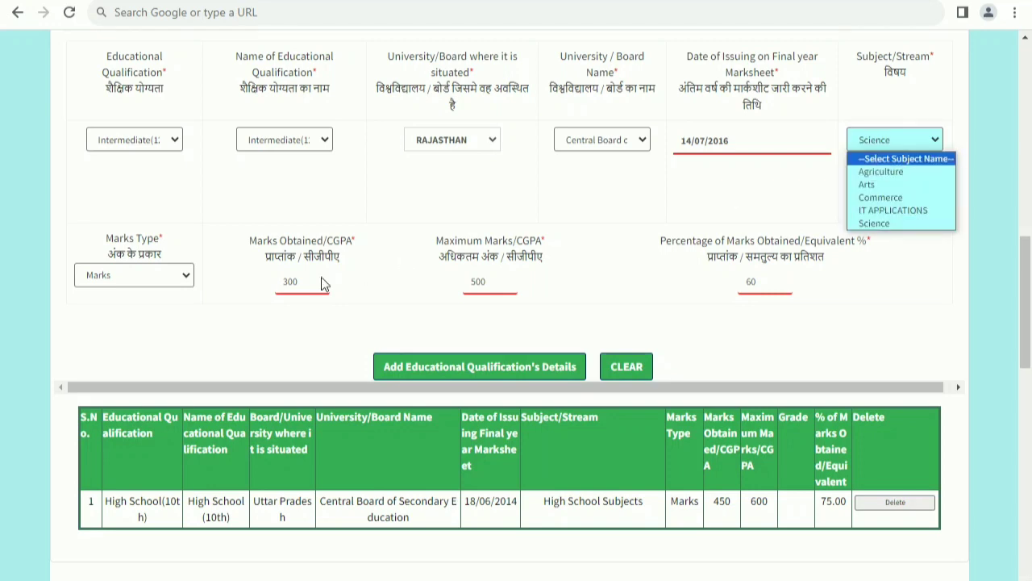
{"action": "left_click", "coordinate": [299, 338]}
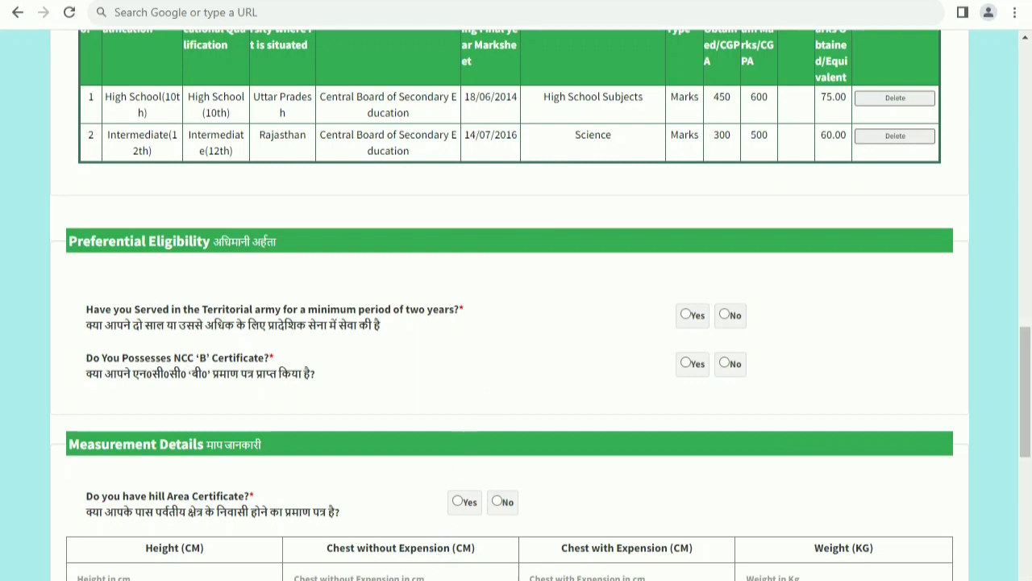
Answer No to the Territorial army service and NCC 'B' Certificate questions under Preferential Eligibility.
{"action": "scroll", "coordinate": [428, 561], "scroll_direction": "down", "scroll_amount": 2}
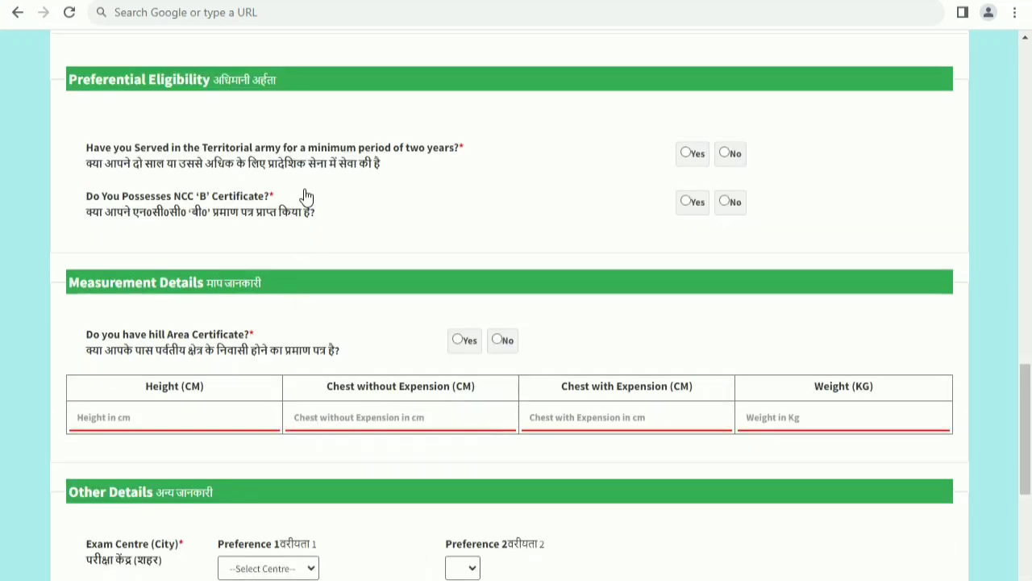
{"action": "left_click", "coordinate": [728, 155]}
{"action": "left_click", "coordinate": [731, 204]}
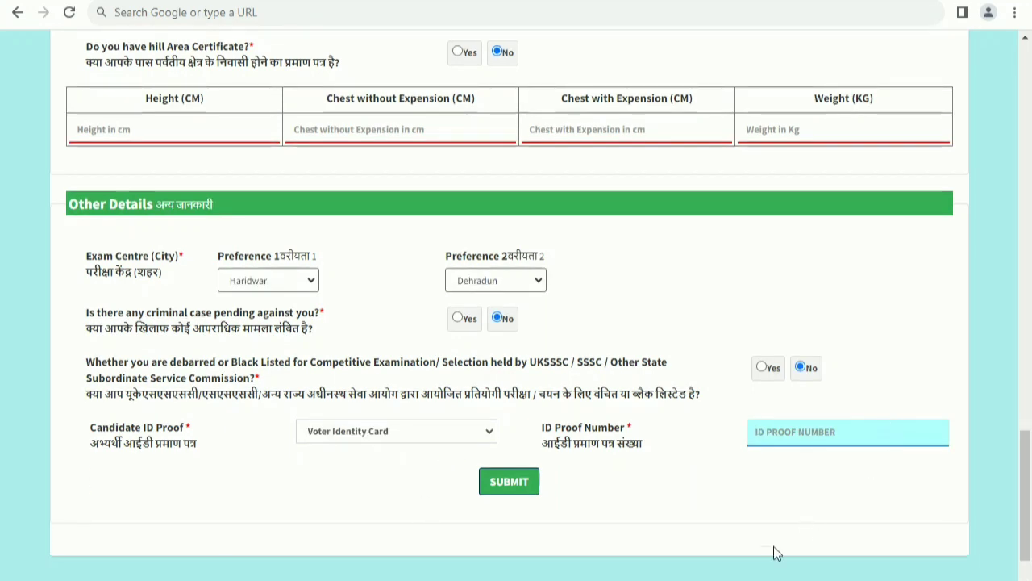
Check the first and second exam centre city preferences under Other Details.
{"action": "left_click", "coordinate": [724, 579]}
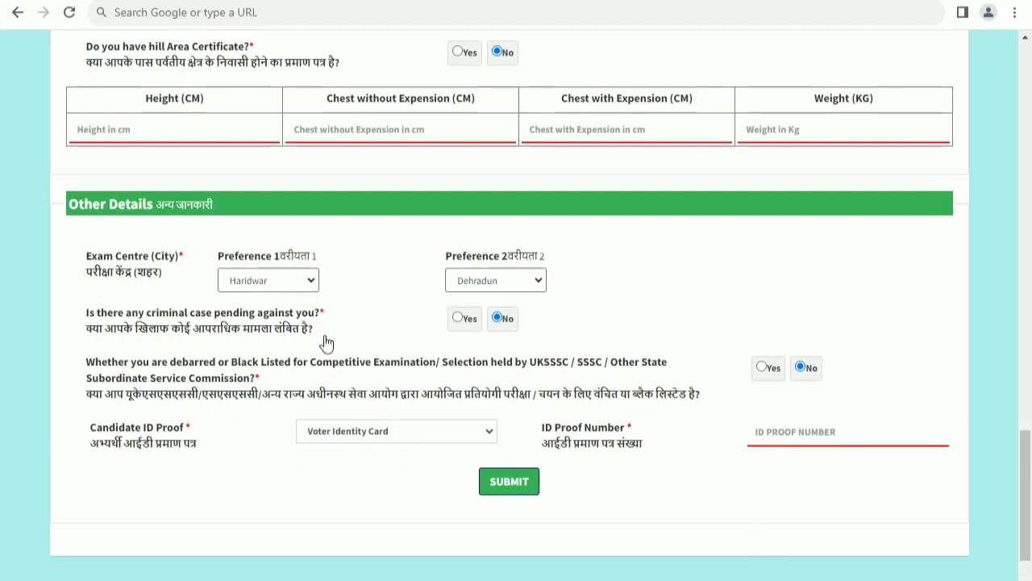
{"action": "double_click", "coordinate": [494, 282]}
{"action": "left_click", "coordinate": [284, 281]}
{"action": "left_click", "coordinate": [284, 283]}
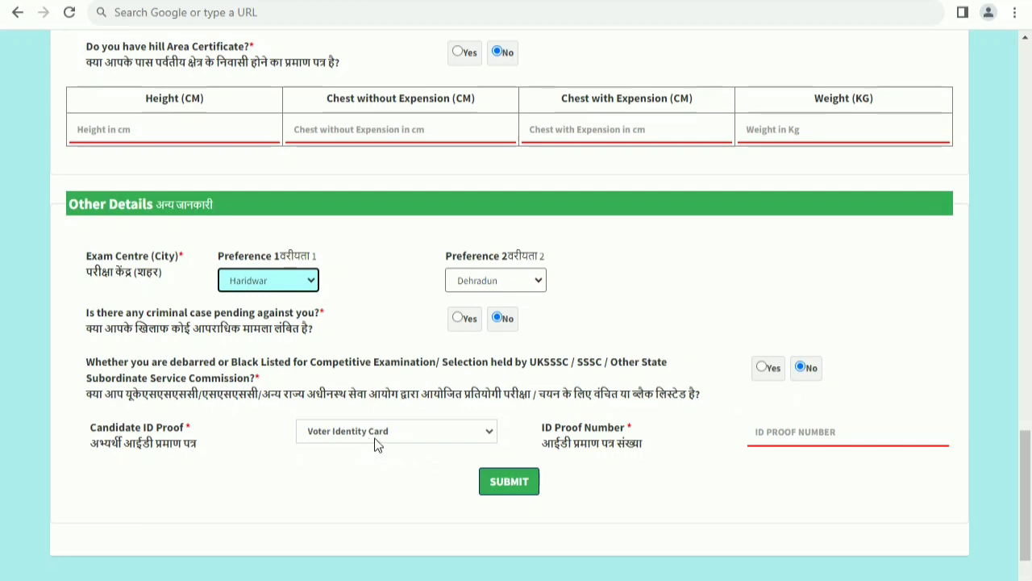
Use Voter Identity Card as the candidate ID proof and enter the ID proof number.
{"action": "left_click", "coordinate": [395, 442]}
{"action": "left_click", "coordinate": [395, 442]}
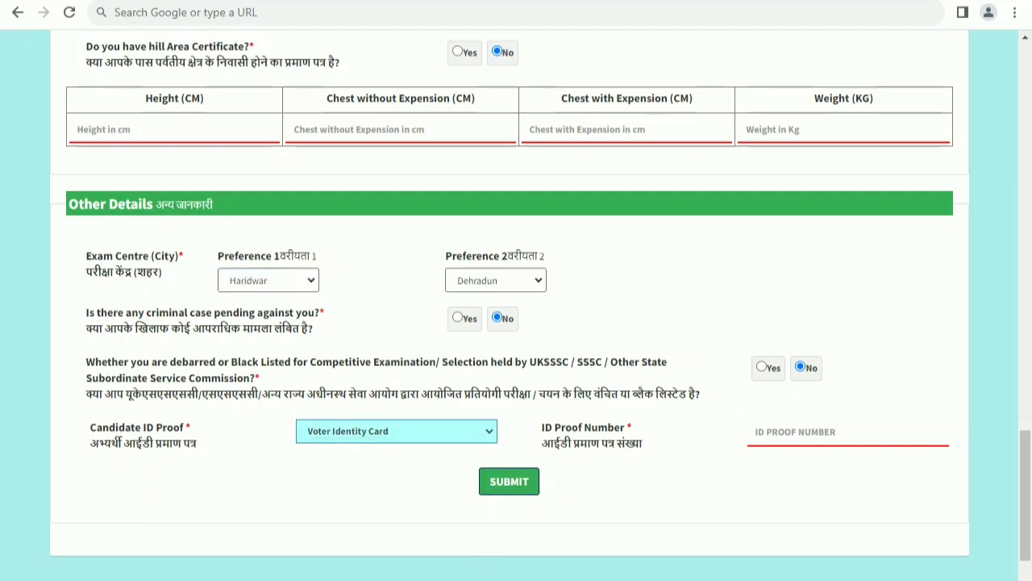
{"action": "left_click", "coordinate": [848, 432]}
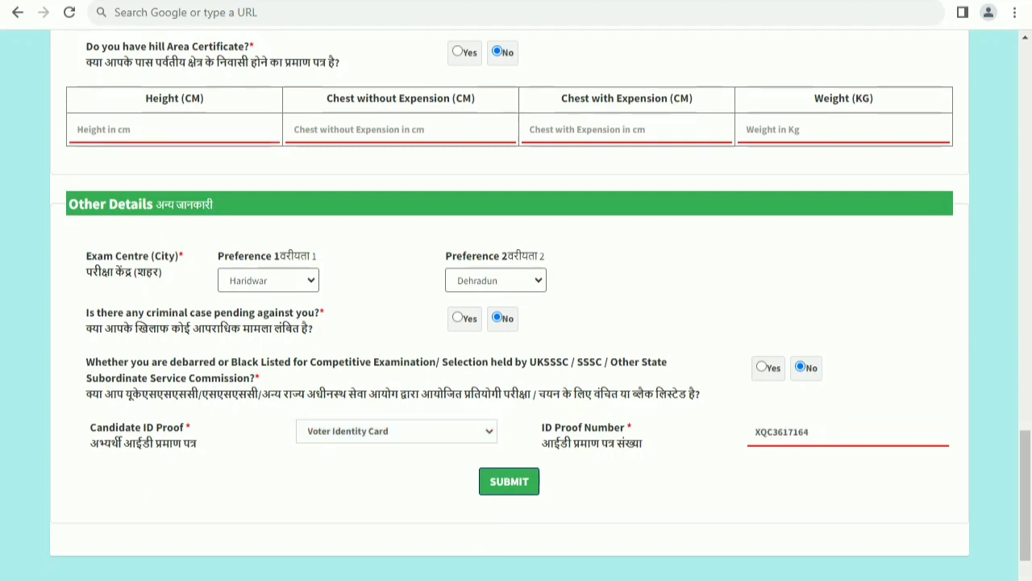
Go through the height and chest without expansion fields in the measurement details.
{"action": "left_click", "coordinate": [197, 129]}
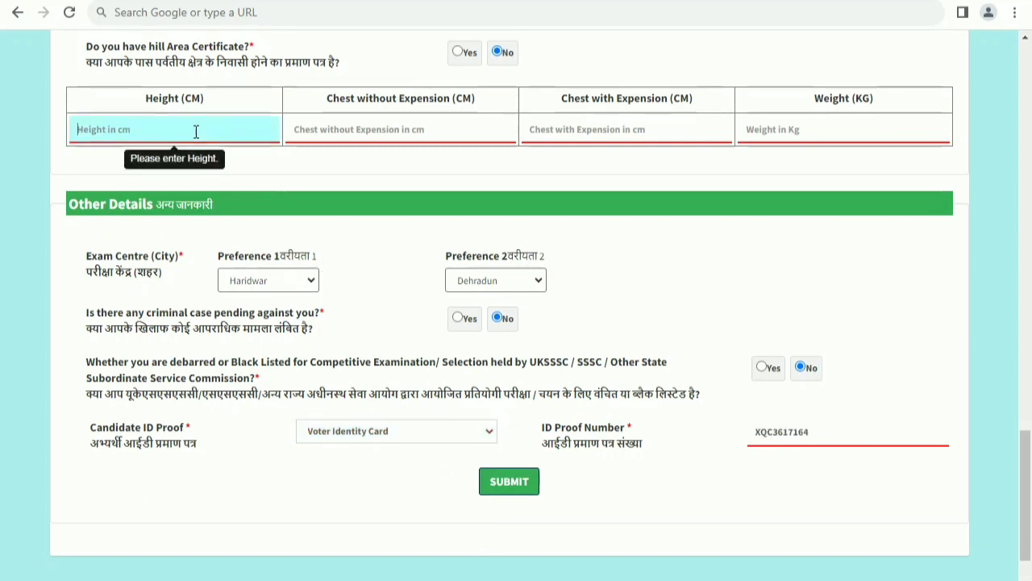
{"action": "left_click", "coordinate": [409, 136]}
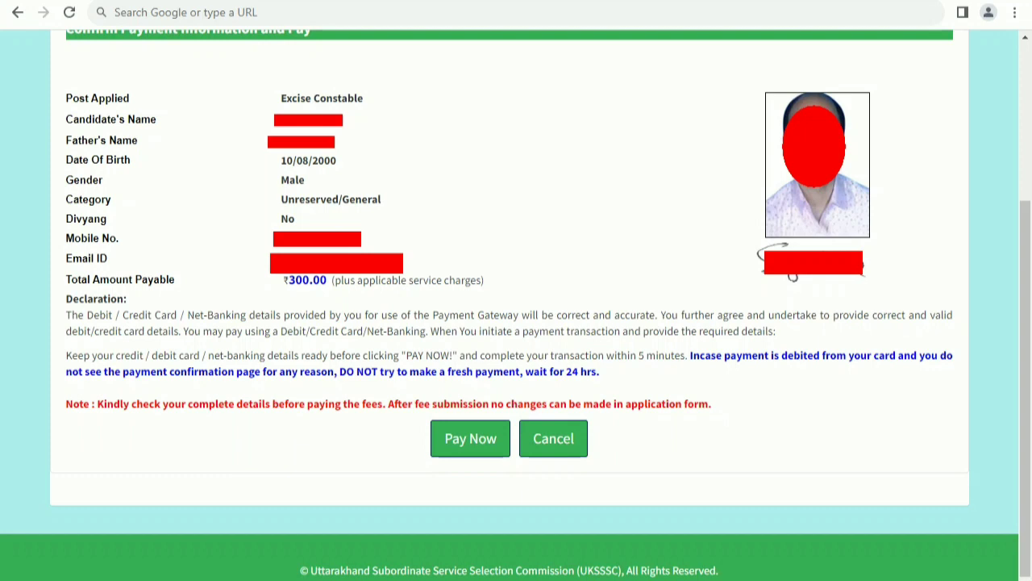
Confirm the payment information and proceed to the payment gateway for the application fee.
{"action": "left_click", "coordinate": [470, 439]}
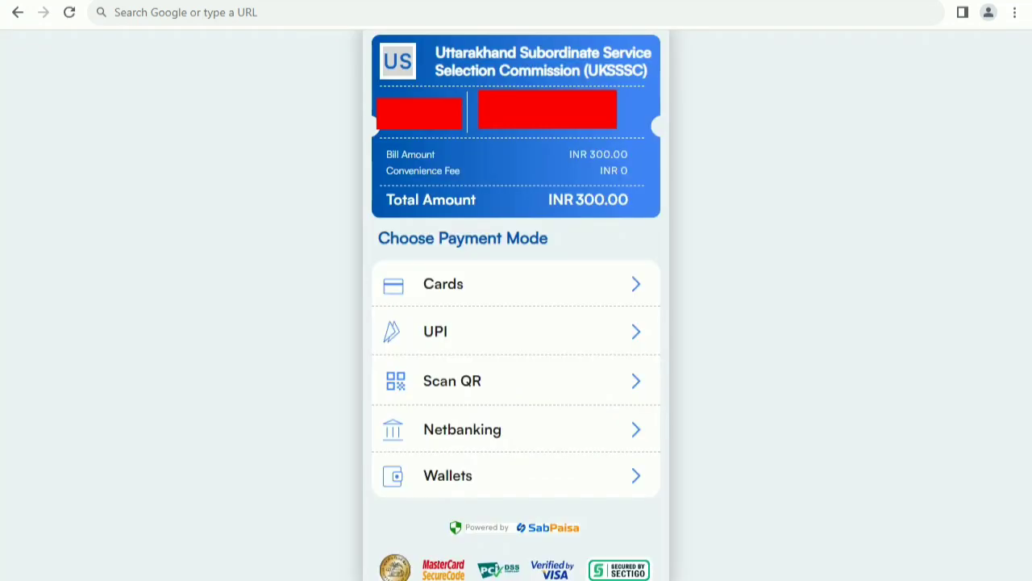